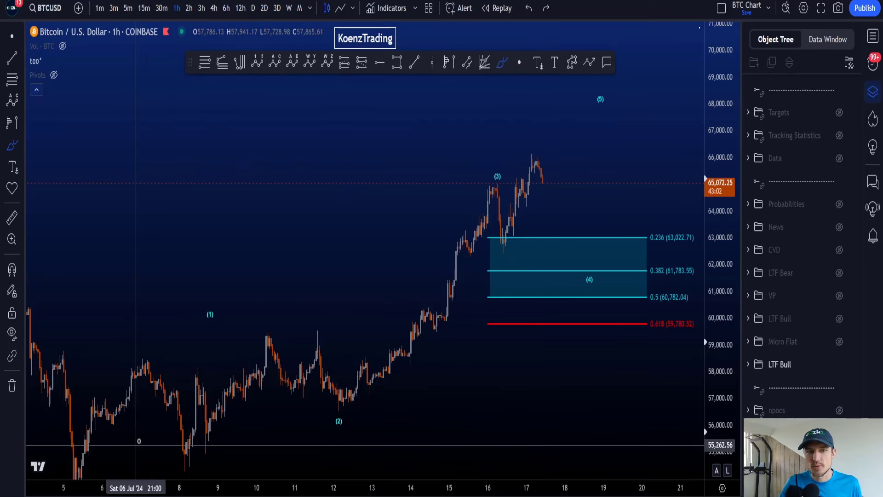
Step: Sketch trial brush paths from the lows, around the 0.236–0.5 fib zone and wave (2), then undo them
mouse_move(137, 442)
mouse_down()
mouse_move(520, 190)
mouse_move(602, 164)
mouse_up()
key(Delete)
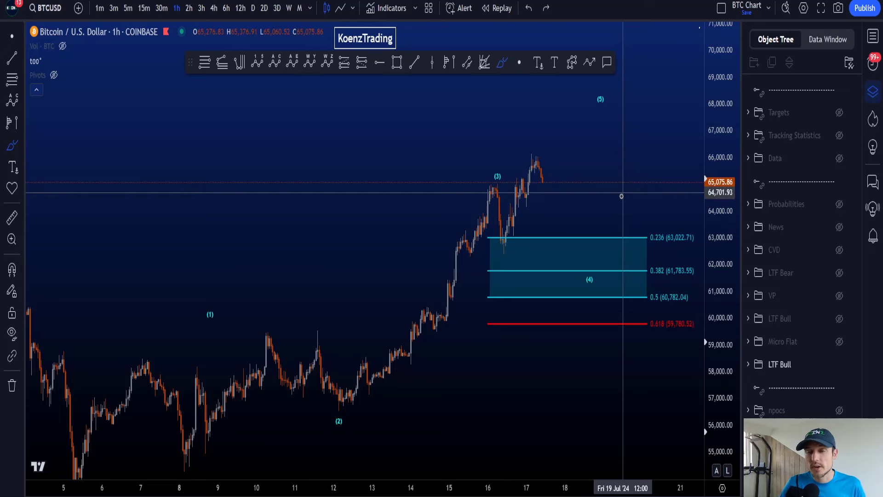
mouse_move(605, 209)
mouse_down()
mouse_move(554, 205)
mouse_move(481, 297)
mouse_move(670, 309)
mouse_move(664, 215)
mouse_up()
key(Delete)
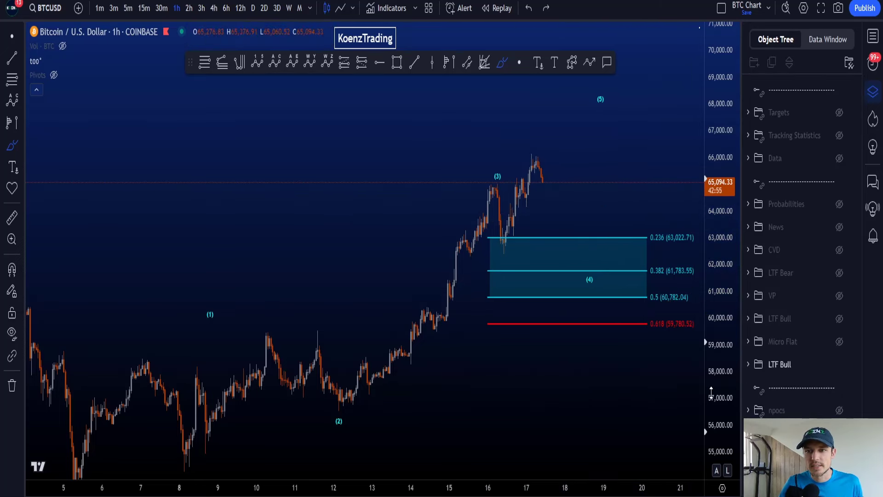
scroll(633, 387, up, 1)
mouse_move(339, 431)
mouse_down()
mouse_move(320, 416)
mouse_move(484, 219)
mouse_move(488, 184)
mouse_up()
key(ctrl+z)
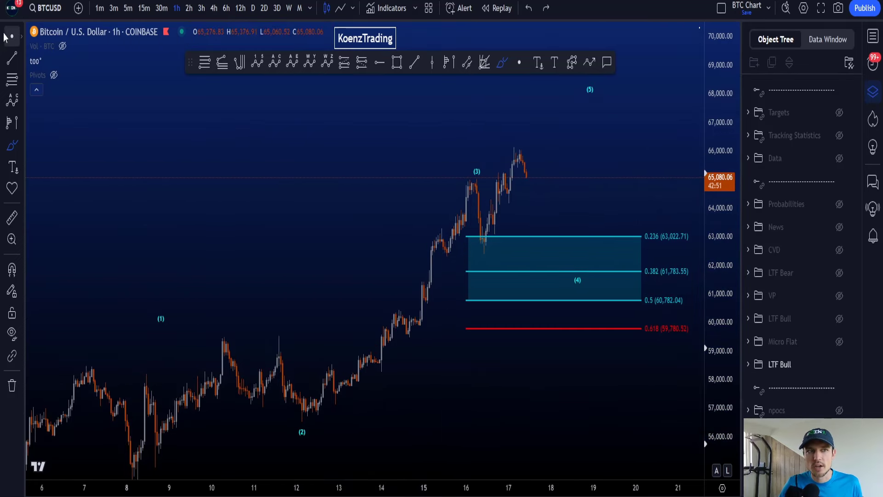
Step: Shift the chart left, circle the 0.236 and 0.5 fib levels, then undo both circles
drag(605, 159, 535, 175)
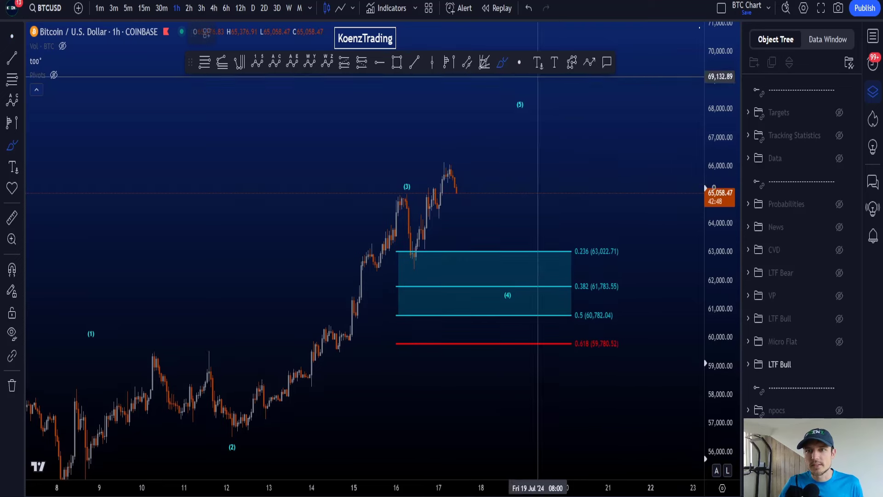
scroll(615, 258, up, 1)
mouse_move(618, 240)
mouse_down()
mouse_move(547, 252)
mouse_move(583, 228)
mouse_up()
mouse_move(615, 331)
mouse_down()
mouse_move(558, 329)
mouse_move(612, 313)
mouse_up()
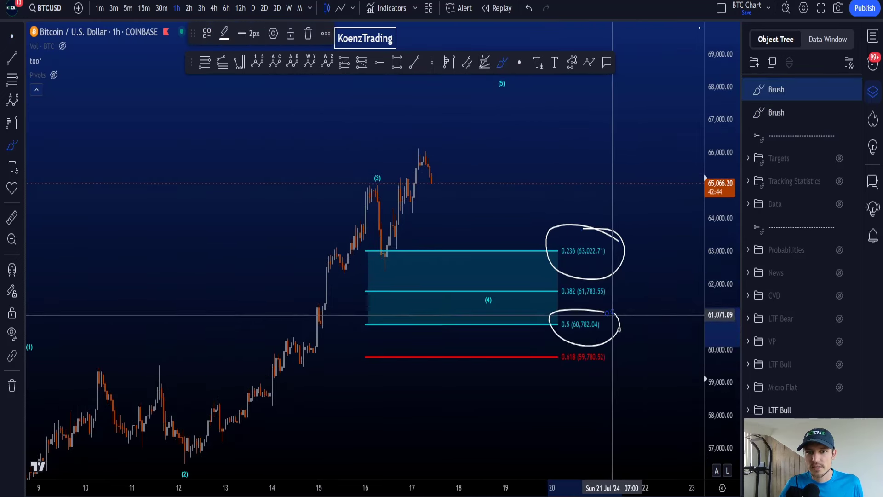
key(ctrl+z)
key(ctrl+z)
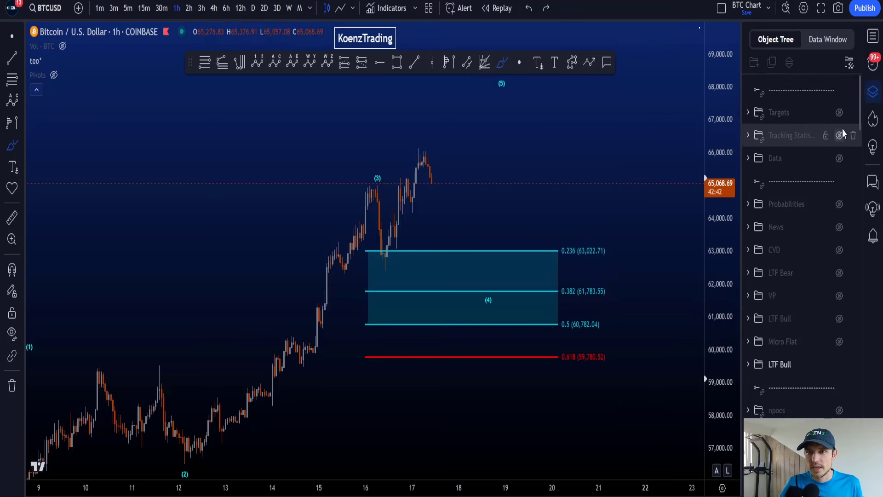
Step: Show the Targets drawings and try circling the 6hr Gap Top label, then undo it
click(839, 112)
drag(726, 343, 726, 317)
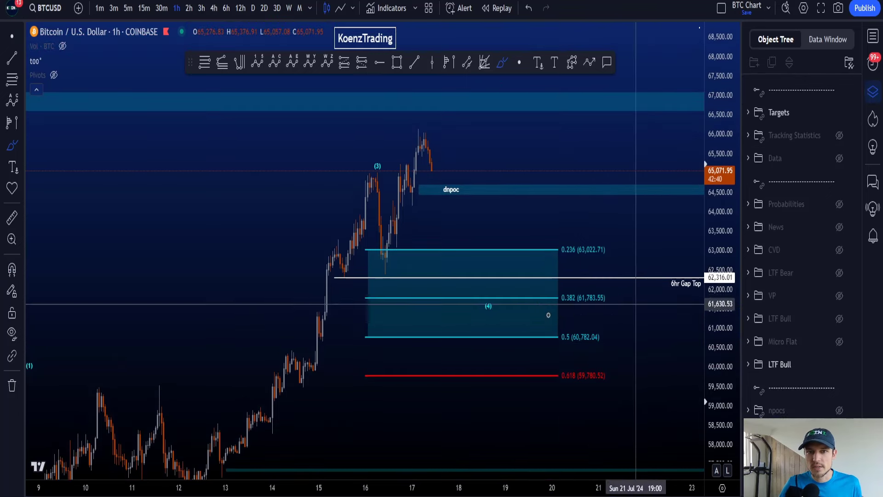
mouse_move(677, 260)
mouse_down()
mouse_move(636, 298)
mouse_move(680, 261)
mouse_up()
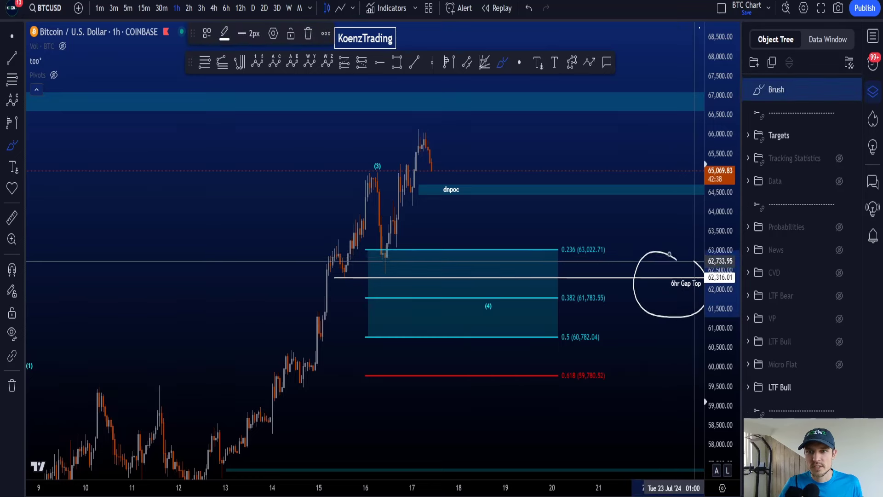
key(ctrl+z)
Step: On the 6-hour timeframe, sketch trial marks below 0.236 and near the gap top, undoing them
click(226, 7)
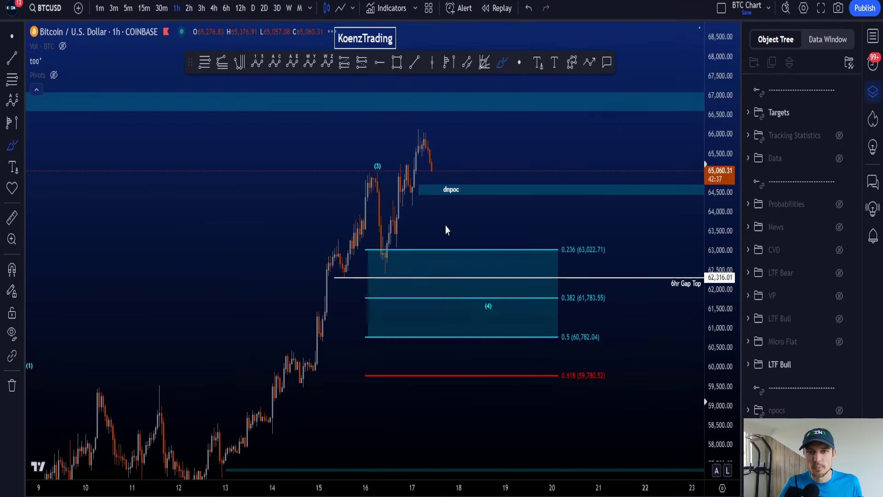
scroll(391, 293, up, 2)
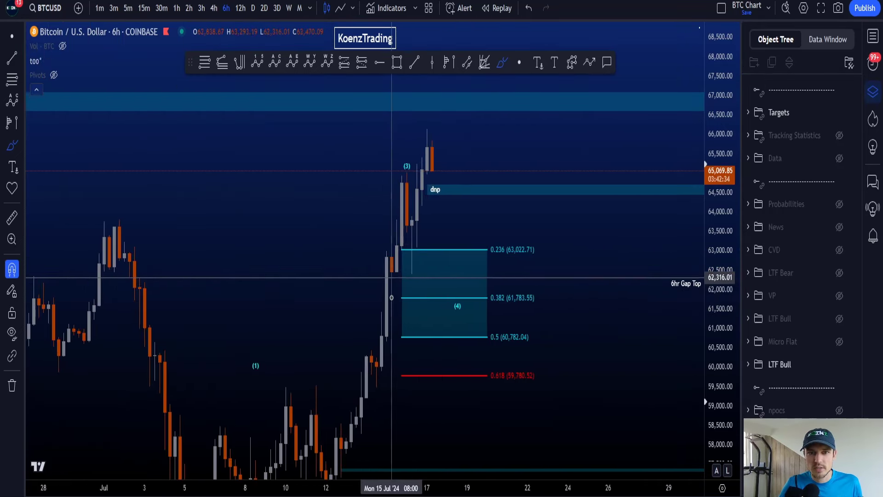
drag(400, 312, 376, 313)
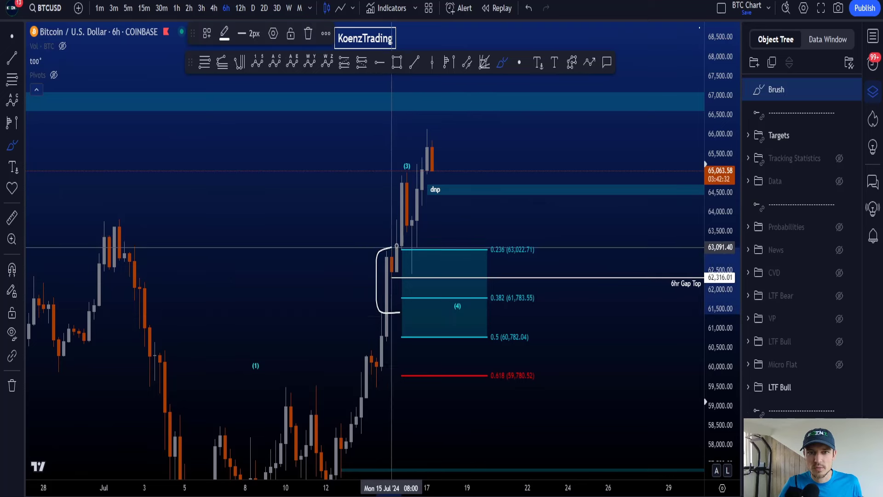
key(ctrl+z)
mouse_move(400, 277)
mouse_down()
mouse_move(392, 281)
mouse_move(407, 171)
mouse_up()
key(ctrl+z)
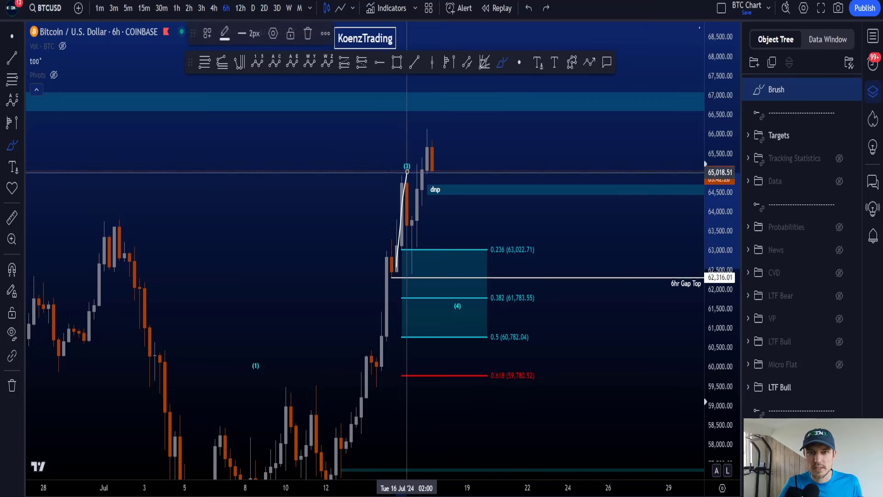
key(ctrl+z)
Step: Circle and bracket the 6hr Gap Top candles, undo the marks, and return to 1-hour
drag(733, 370, 733, 395)
scroll(404, 276, up, 3)
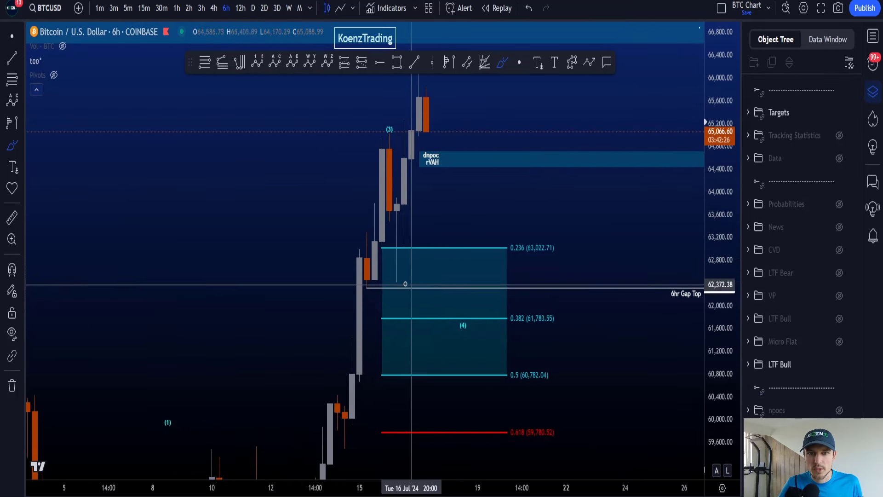
drag(384, 281, 382, 278)
key(ctrl+z)
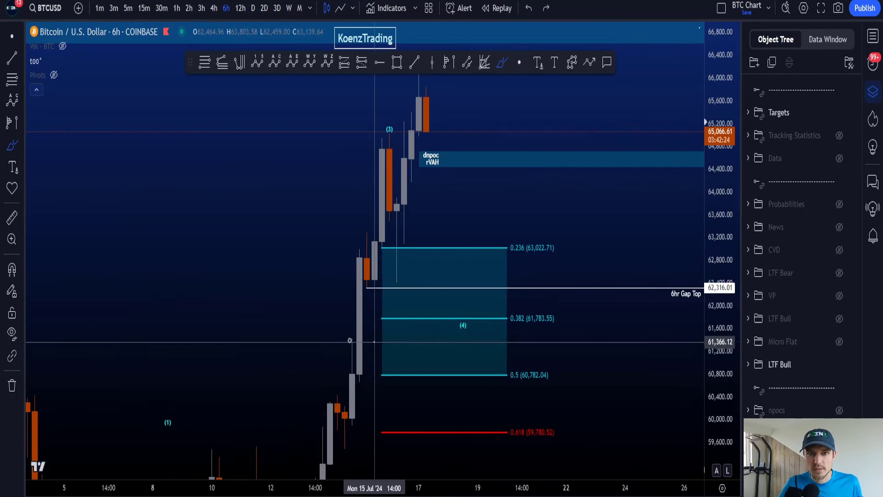
mouse_move(374, 341)
mouse_down()
mouse_move(346, 306)
mouse_move(396, 290)
mouse_up()
key(ctrl+z)
mouse_move(361, 332)
mouse_down()
mouse_move(343, 344)
mouse_move(366, 336)
mouse_up()
drag(380, 273, 367, 268)
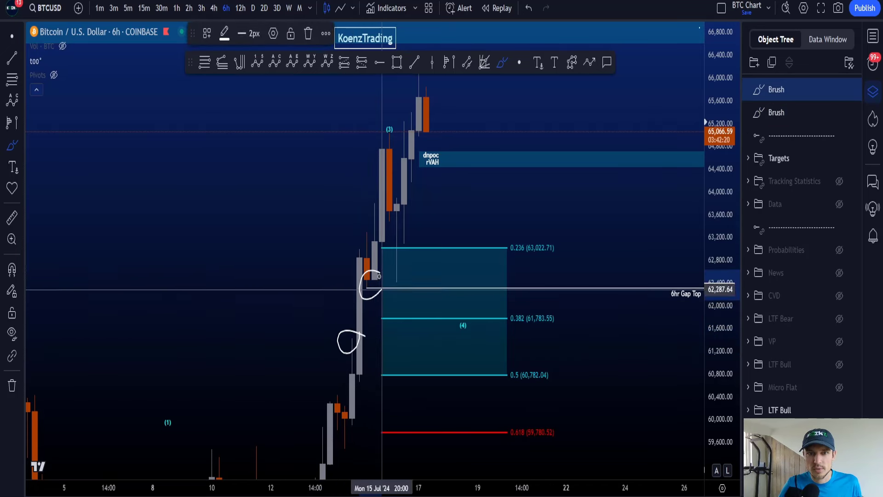
key(ctrl+z)
key(ctrl+z)
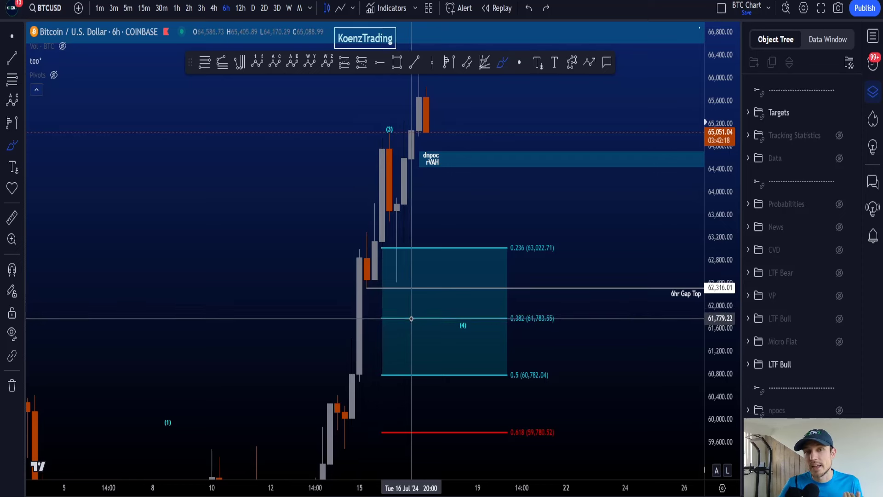
click(180, 12)
Step: Zoom and pan the 1h chart to bring the fib level labels and wave (5) into view
scroll(616, 358, down, 5)
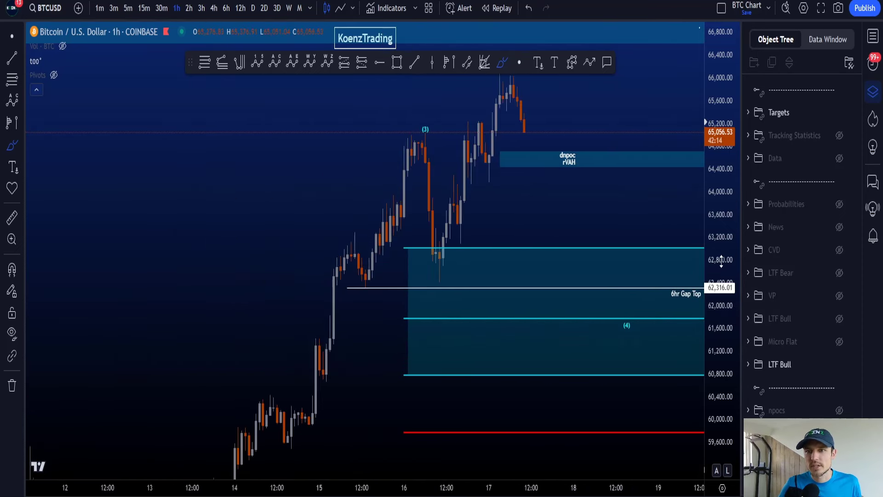
drag(562, 205, 377, 190)
scroll(485, 191, down, 3)
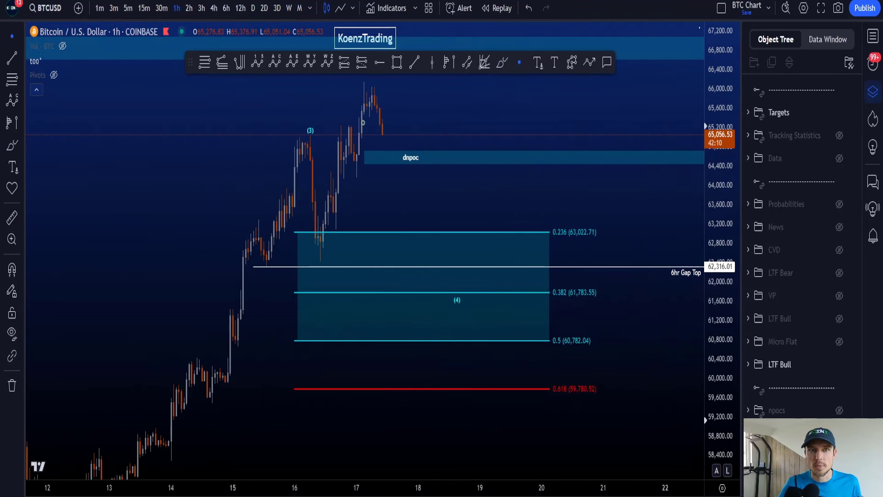
scroll(652, 197, down, 3)
drag(723, 213, 723, 248)
drag(473, 184, 517, 190)
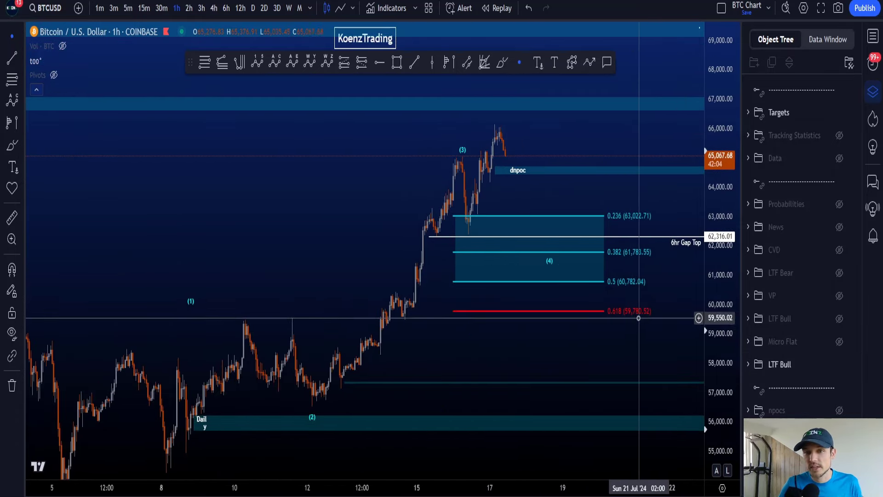
drag(693, 321, 690, 369)
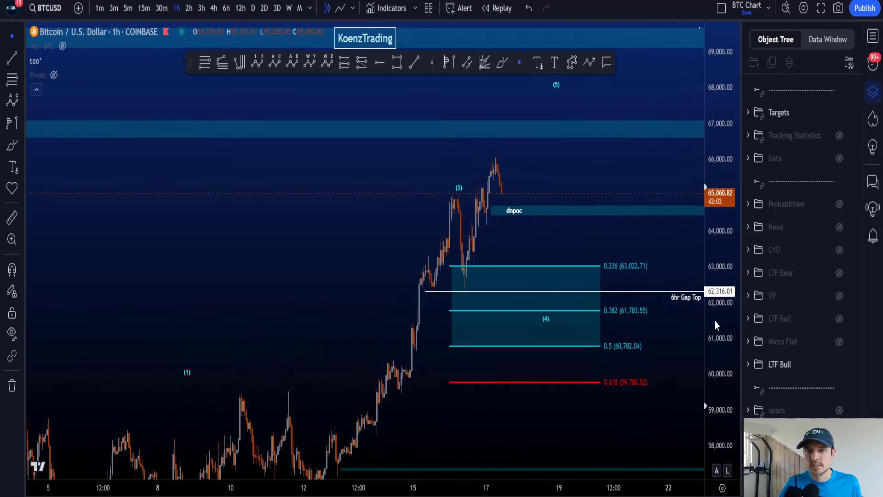
scroll(571, 299, up, 5)
drag(463, 231, 451, 249)
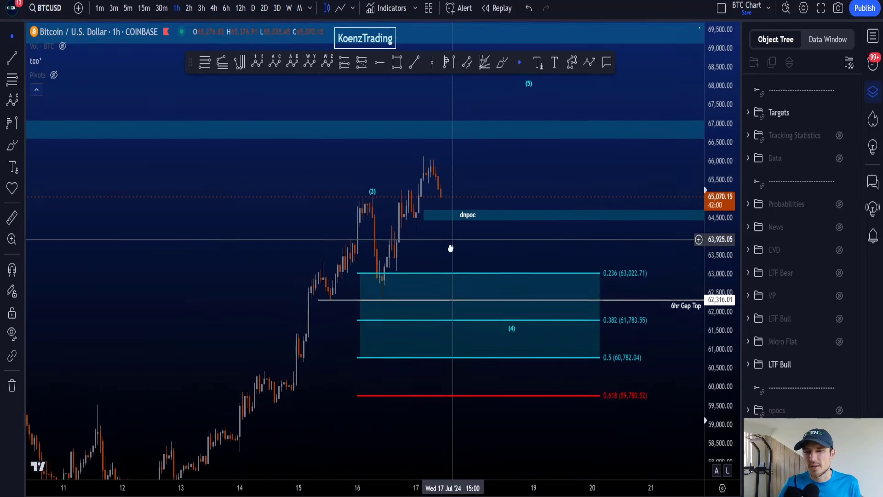
Step: Select the dnpoc zone, brush-circle where price touches it, then undo the circle
click(450, 224)
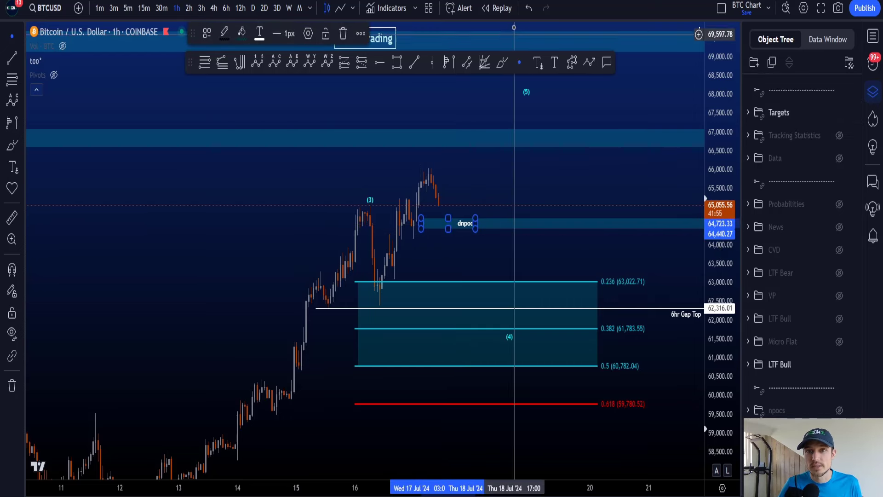
click(502, 62)
mouse_move(423, 217)
mouse_down()
mouse_move(460, 217)
mouse_move(425, 222)
mouse_up()
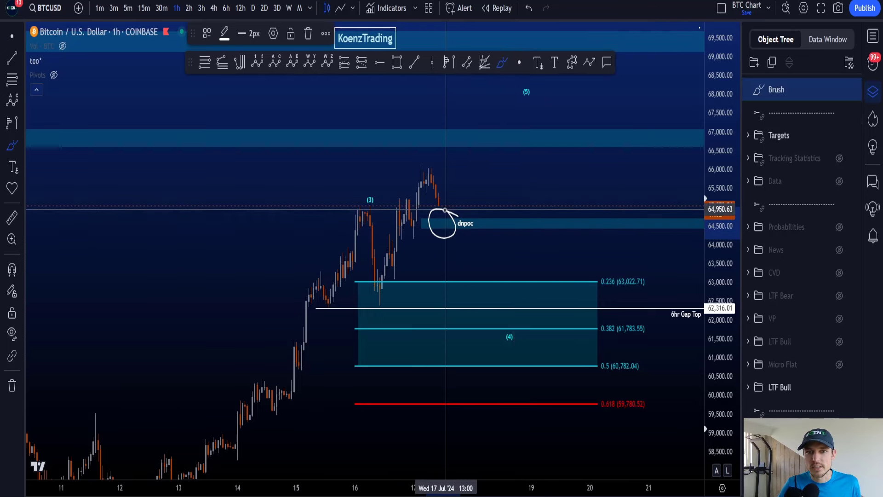
key(ctrl+z)
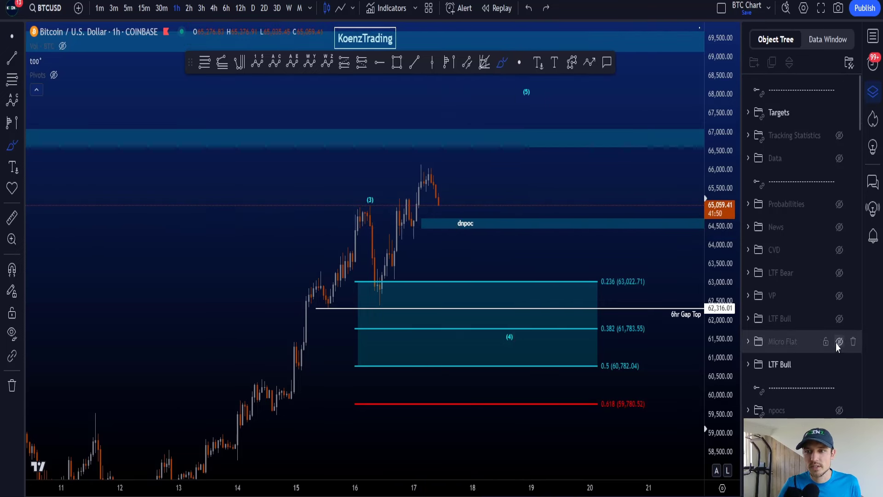
click(839, 364)
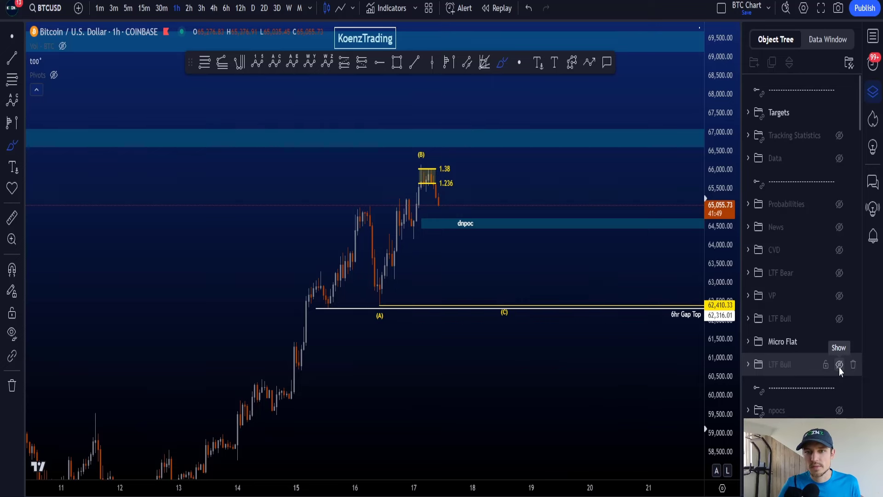
mouse_move(353, 200)
mouse_down()
mouse_move(368, 271)
mouse_move(445, 173)
mouse_move(503, 309)
mouse_up()
key(ctrl+z)
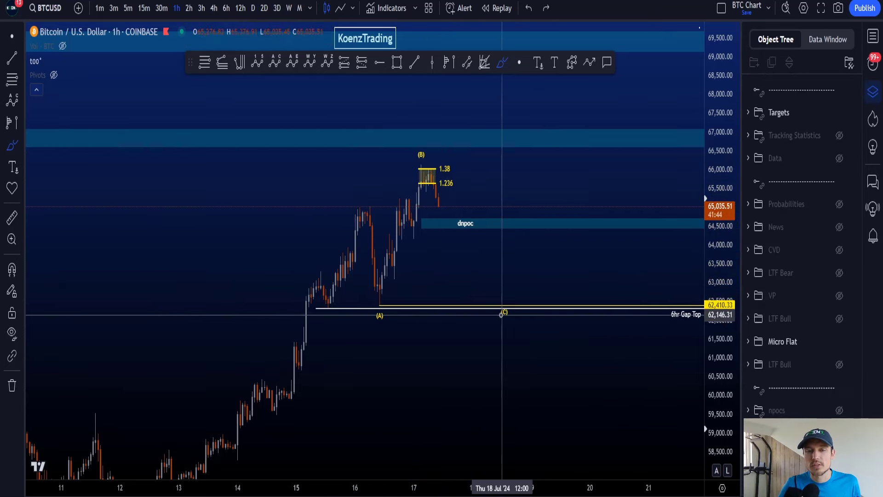
mouse_move(367, 207)
mouse_down()
mouse_move(365, 259)
mouse_move(379, 306)
mouse_up()
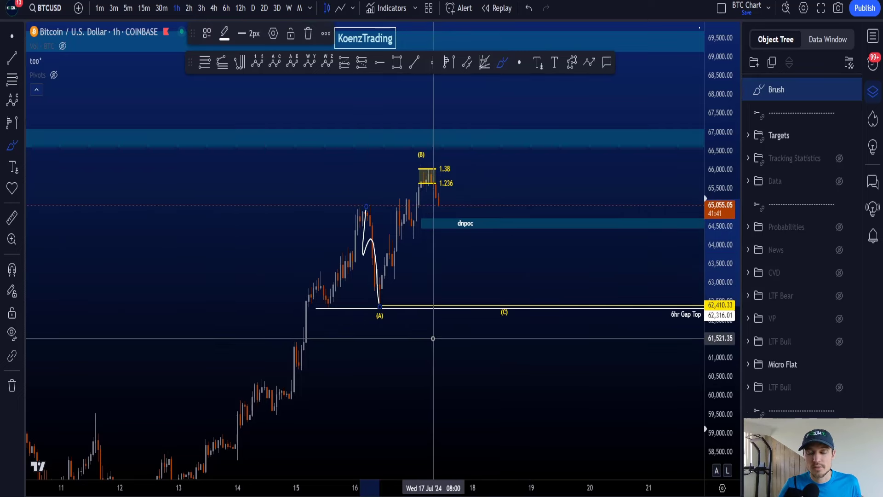
key(ctrl+z)
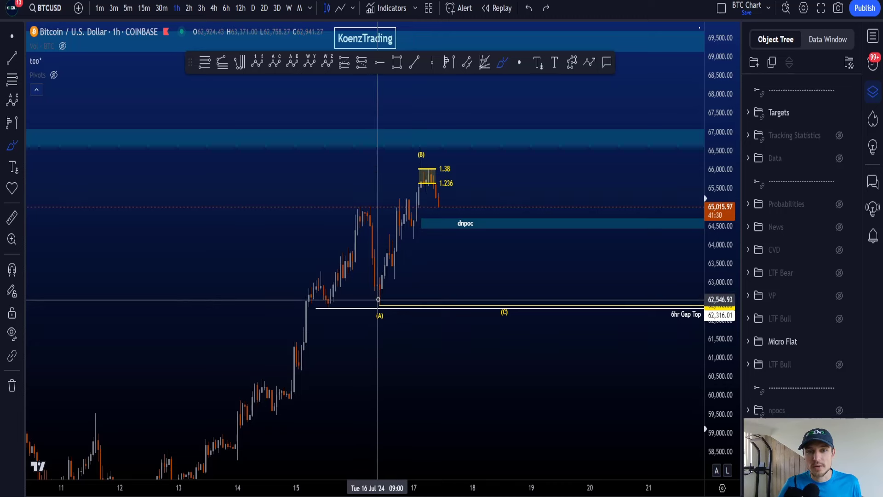
mouse_move(378, 298)
mouse_down()
mouse_move(394, 208)
mouse_move(431, 169)
mouse_move(412, 145)
mouse_move(461, 208)
mouse_up()
key(ctrl+z)
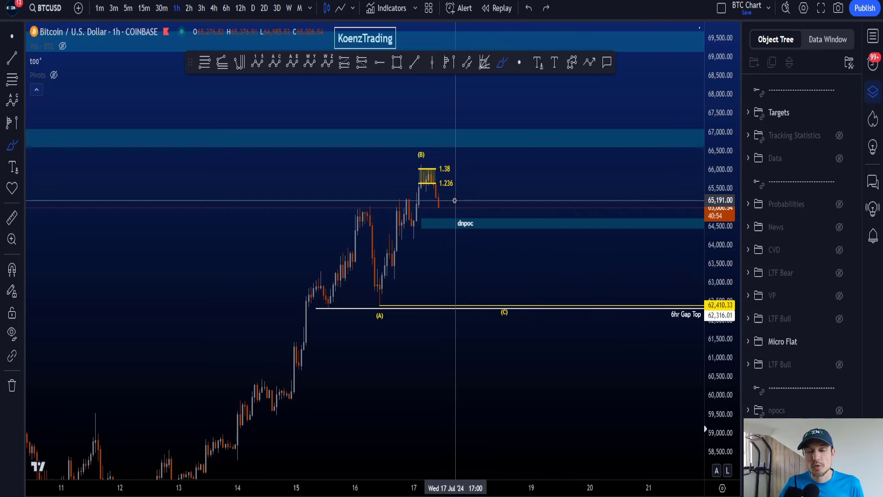
drag(449, 193, 421, 158)
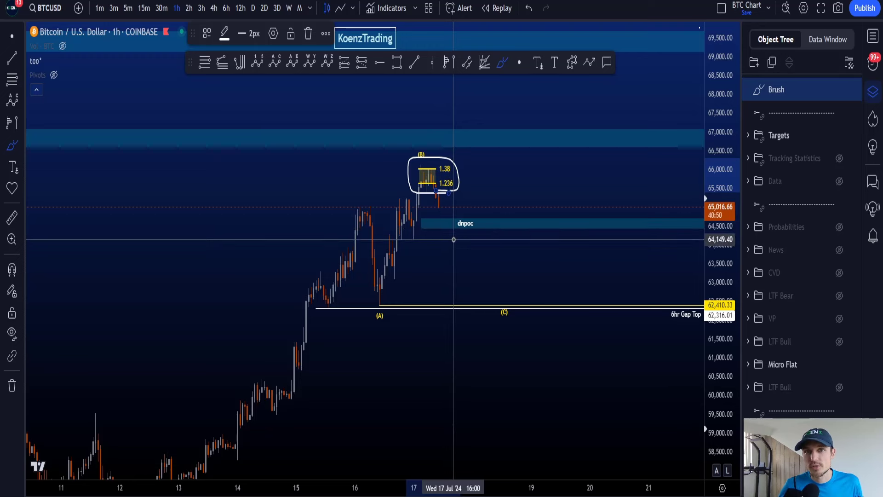
key(ctrl+z)
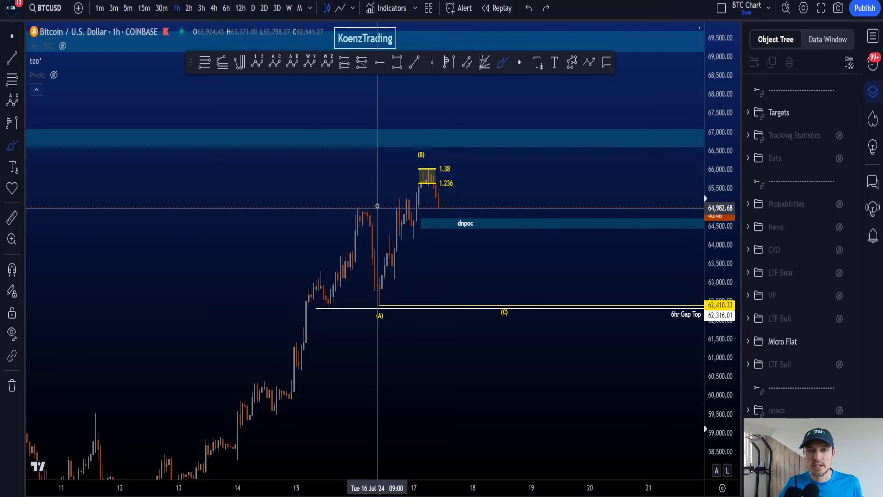
mouse_move(376, 206)
mouse_down()
mouse_move(362, 218)
mouse_move(382, 327)
mouse_move(370, 295)
mouse_up()
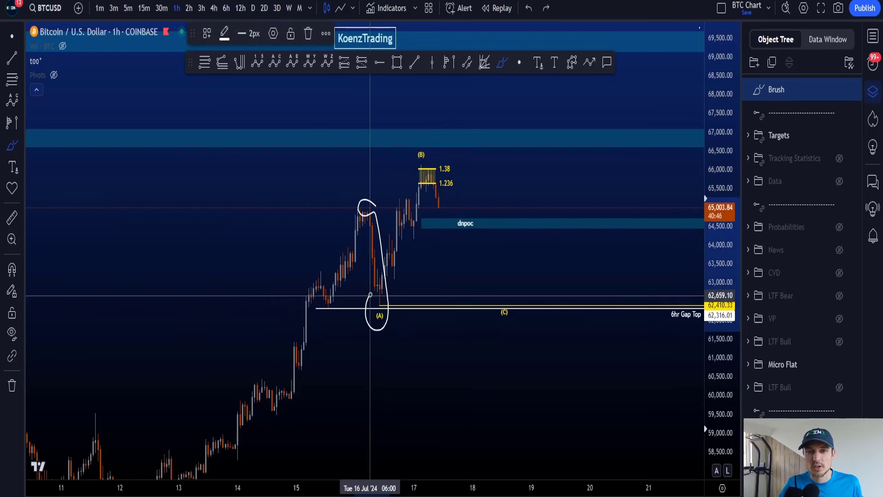
key(ctrl+z)
mouse_move(439, 189)
mouse_down()
mouse_move(445, 173)
mouse_move(449, 195)
mouse_move(420, 186)
mouse_move(435, 186)
mouse_move(439, 266)
mouse_move(462, 311)
mouse_up()
key(ctrl+z)
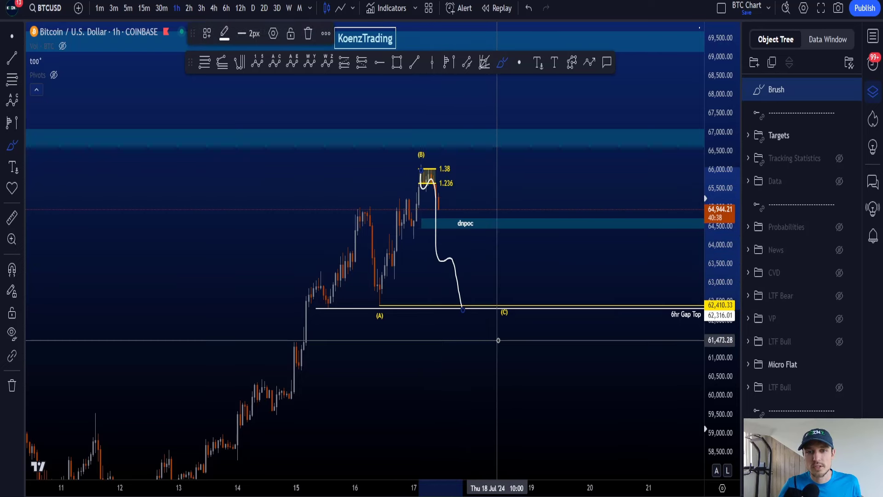
key(ctrl+z)
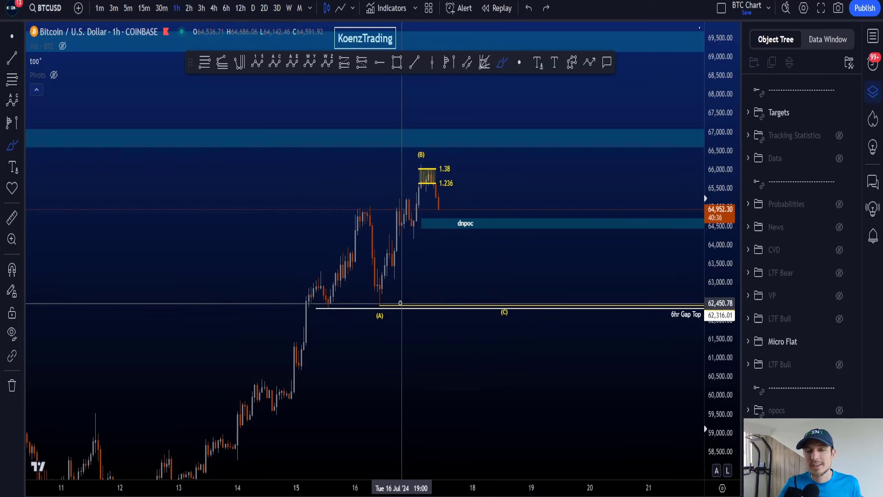
mouse_move(400, 303)
mouse_down()
mouse_move(367, 300)
mouse_move(395, 316)
mouse_move(399, 304)
mouse_up()
key(ctrl+z)
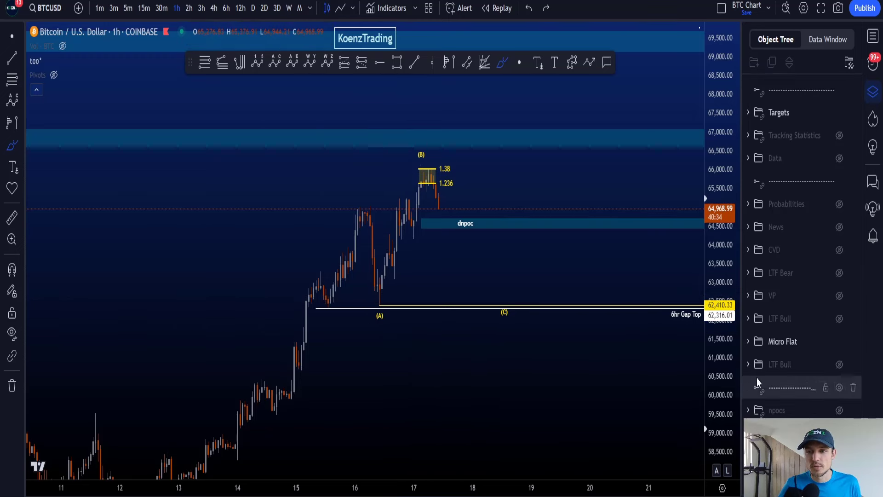
Step: Show the lower LTF Bull group and sketch two trial loops, undoing each
click(839, 365)
mouse_move(541, 379)
mouse_down()
mouse_move(445, 372)
mouse_move(504, 312)
mouse_up()
key(ctrl+z)
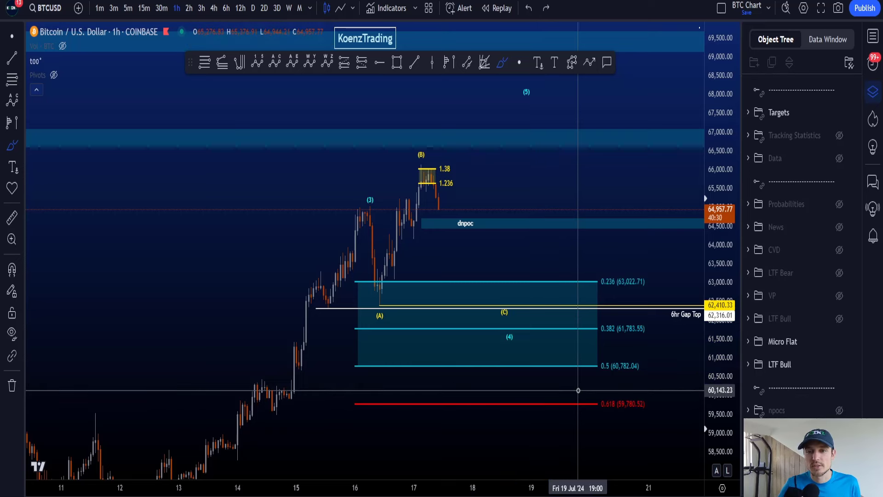
drag(614, 356, 593, 357)
key(ctrl+z)
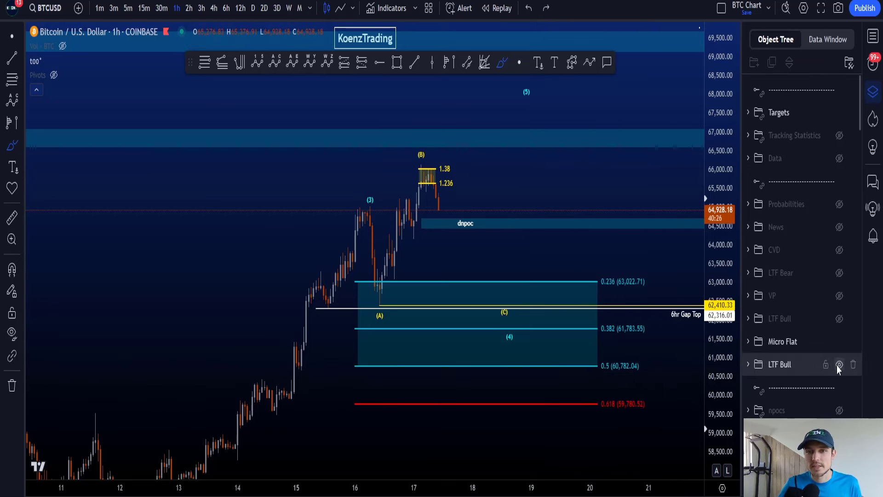
Step: Hide lower LTF Bull, Micro Flat and Targets groups; show the upper LTF Bull projection
click(840, 364)
click(839, 341)
click(839, 319)
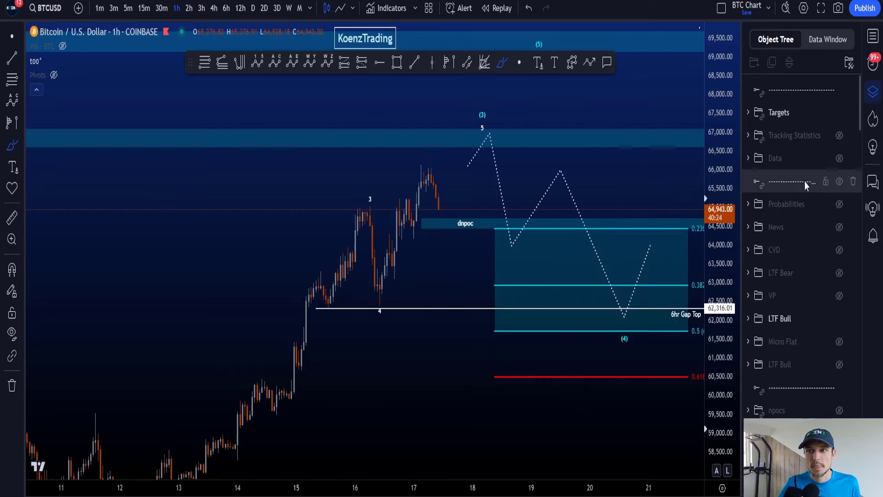
click(839, 112)
scroll(375, 253, down, 5)
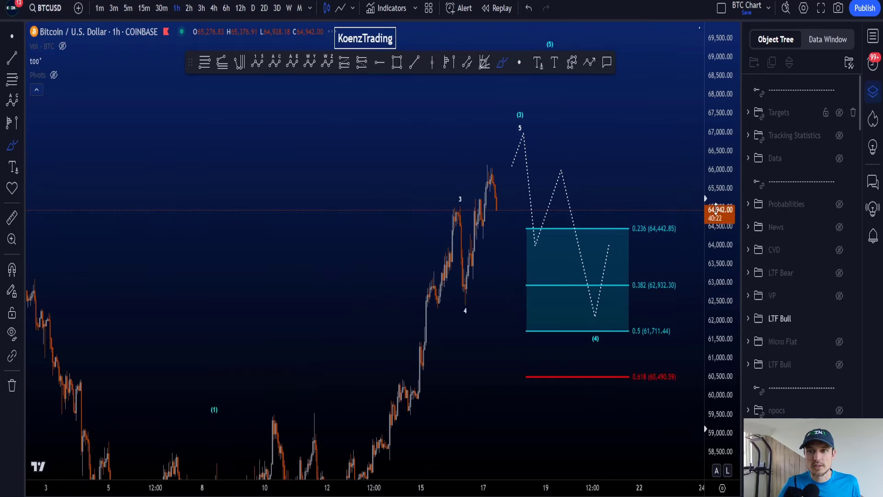
scroll(564, 409, right, 2)
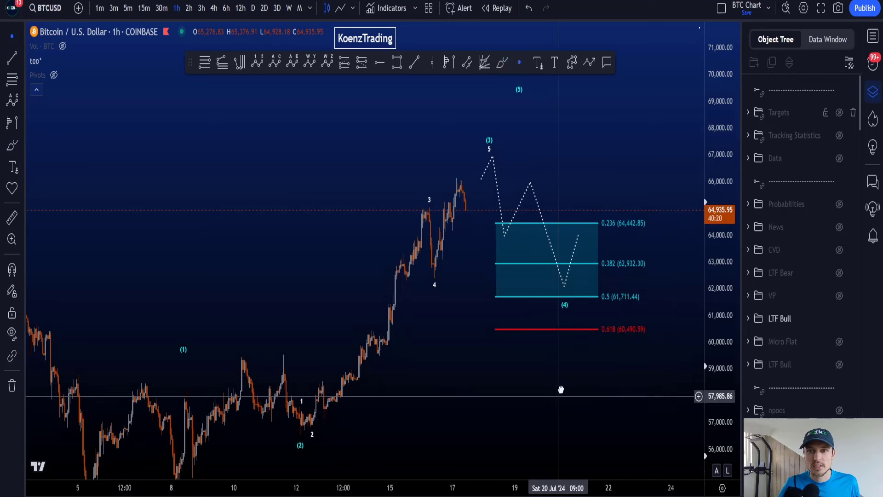
Step: Brush a projected path from the lower-left rally through the fib box to 70,000, then undo it
click(502, 64)
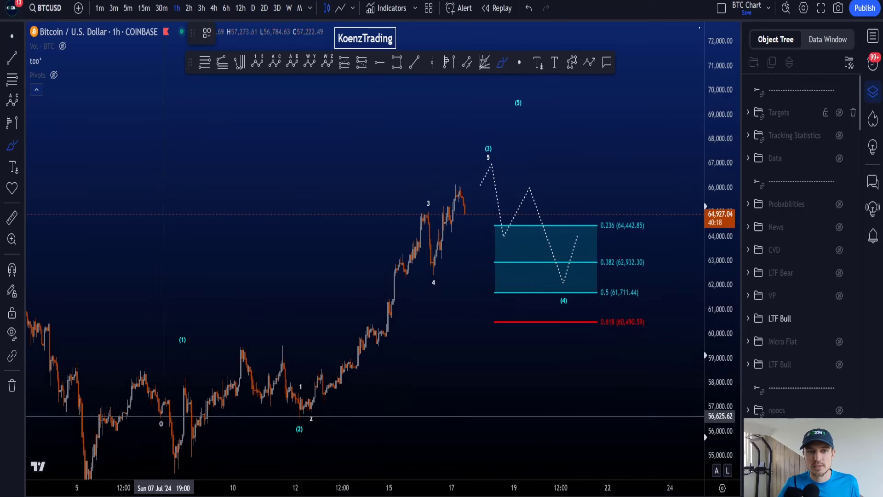
drag(110, 444, 255, 377)
mouse_move(310, 407)
mouse_down()
mouse_move(385, 328)
mouse_move(490, 167)
mouse_move(483, 136)
mouse_move(498, 160)
mouse_up()
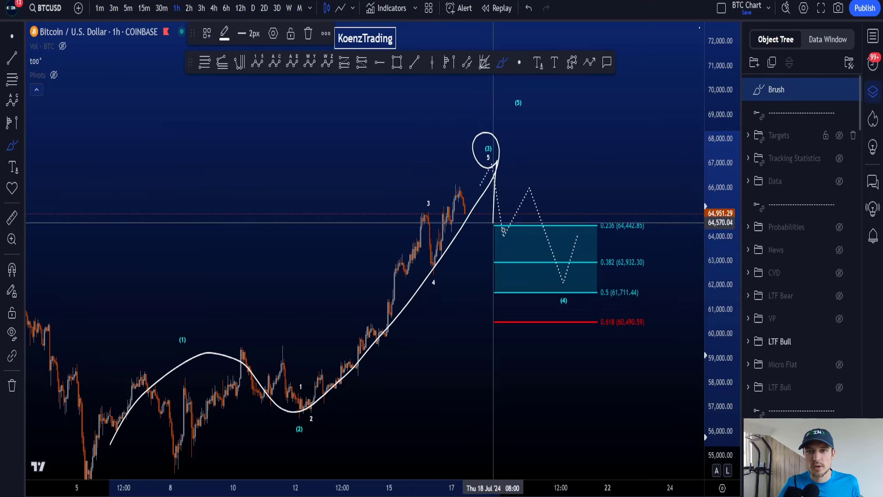
mouse_move(493, 223)
mouse_down()
mouse_move(547, 216)
mouse_move(569, 285)
mouse_move(618, 94)
mouse_up()
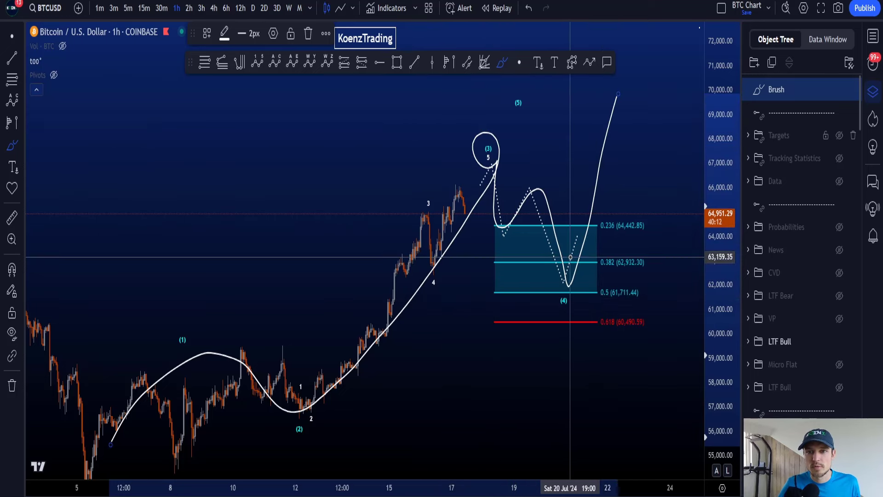
key(ctrl+z)
Step: Sketch and undo strokes from the 0.236 level and wave (2) to 5, then hide LTF Bull
mouse_move(567, 213)
mouse_down()
mouse_move(660, 205)
mouse_move(634, 301)
mouse_up()
key(ctrl+z)
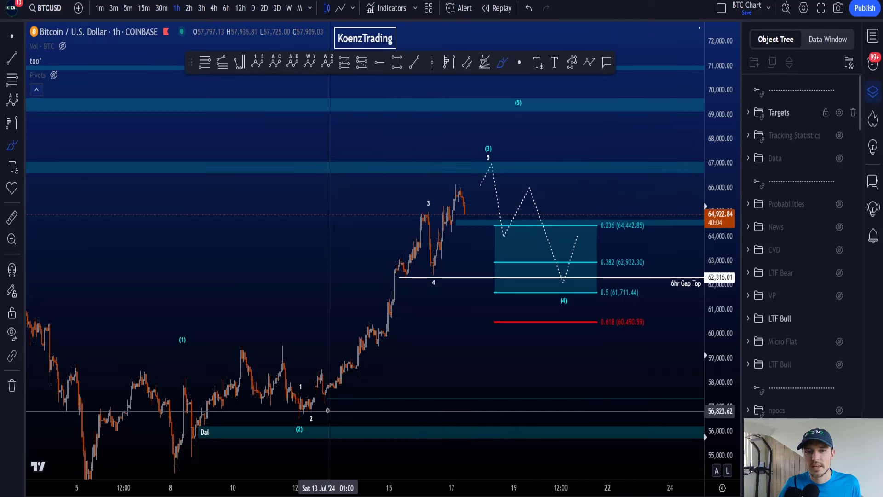
mouse_move(325, 407)
mouse_down()
mouse_move(286, 417)
mouse_move(317, 423)
mouse_move(493, 182)
mouse_move(496, 158)
mouse_up()
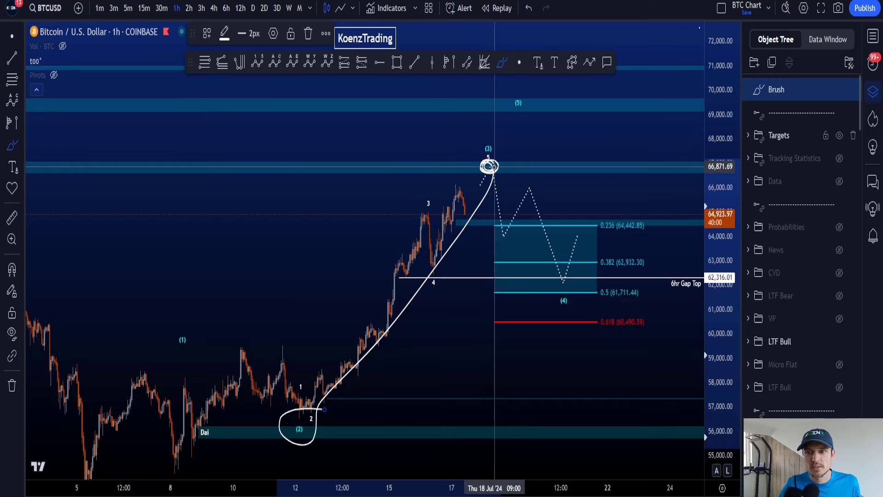
key(ctrl+z)
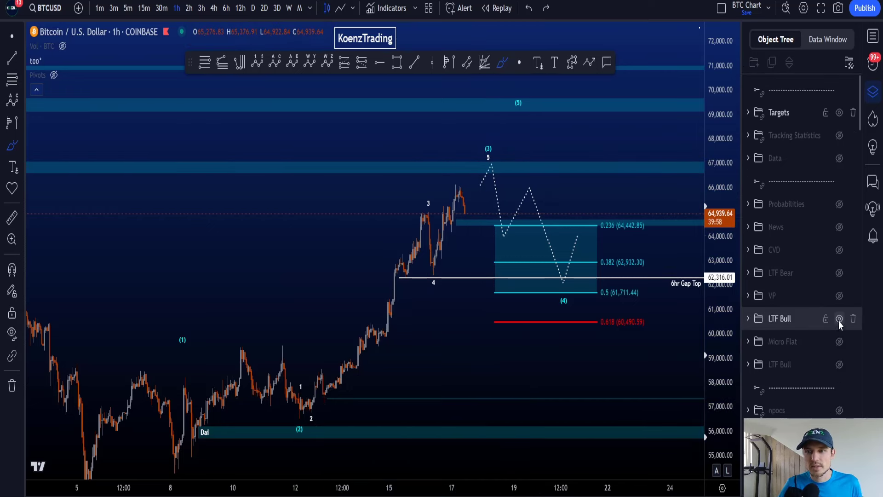
click(839, 319)
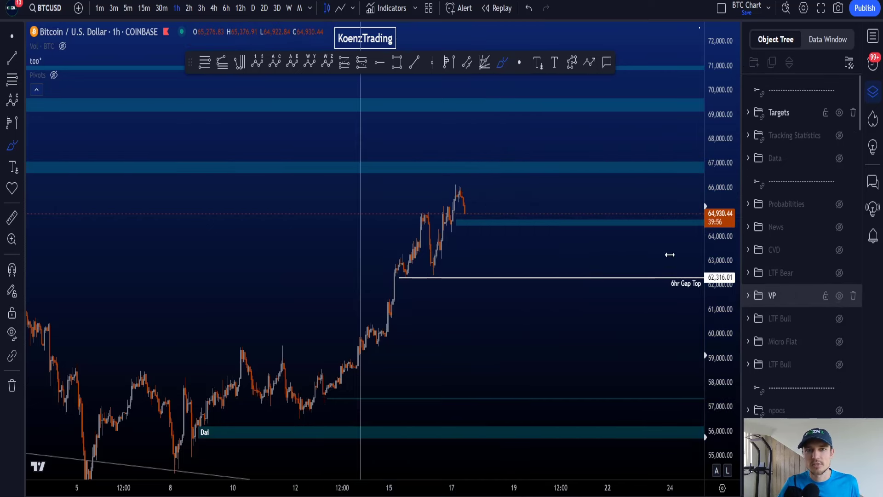
Step: Switch to daily and sketch trial circles around early-March and latest candles near 66,000, undoing them
click(253, 8)
scroll(418, 207, up, 5)
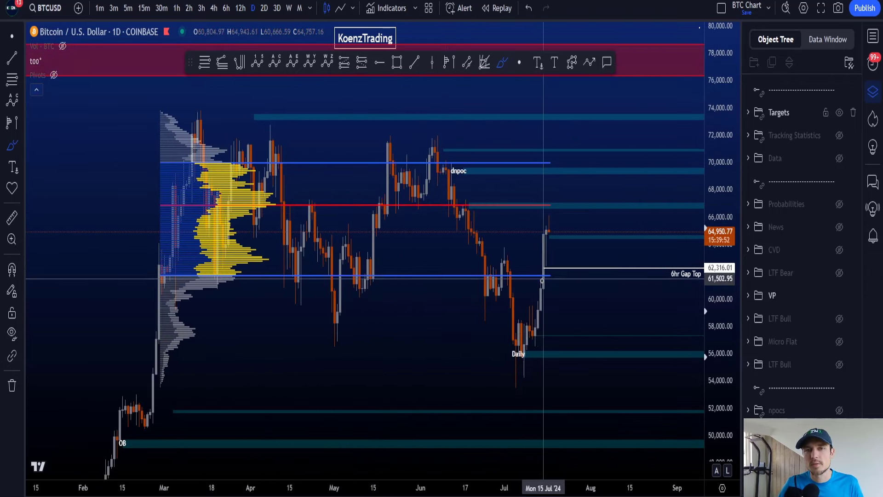
mouse_move(193, 292)
mouse_down()
mouse_move(136, 239)
mouse_move(151, 299)
mouse_up()
mouse_move(245, 297)
mouse_down()
mouse_move(543, 233)
mouse_move(543, 244)
mouse_up()
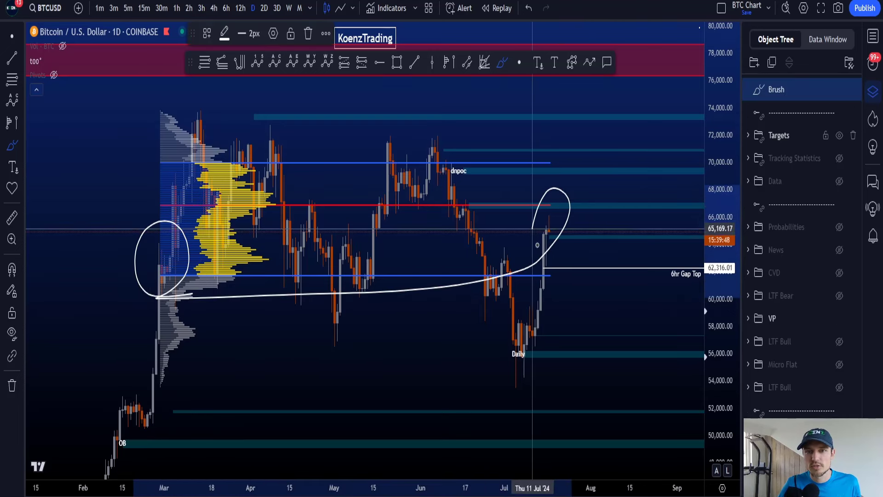
key(ctrl+z)
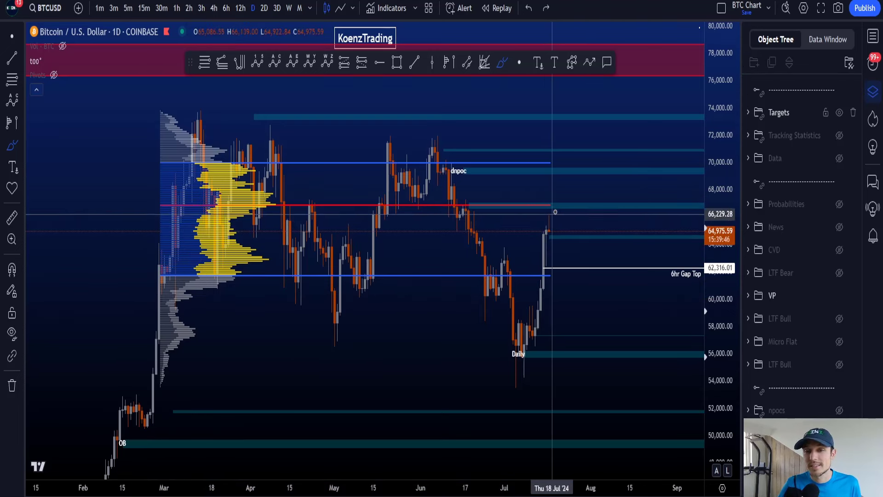
drag(555, 199, 546, 223)
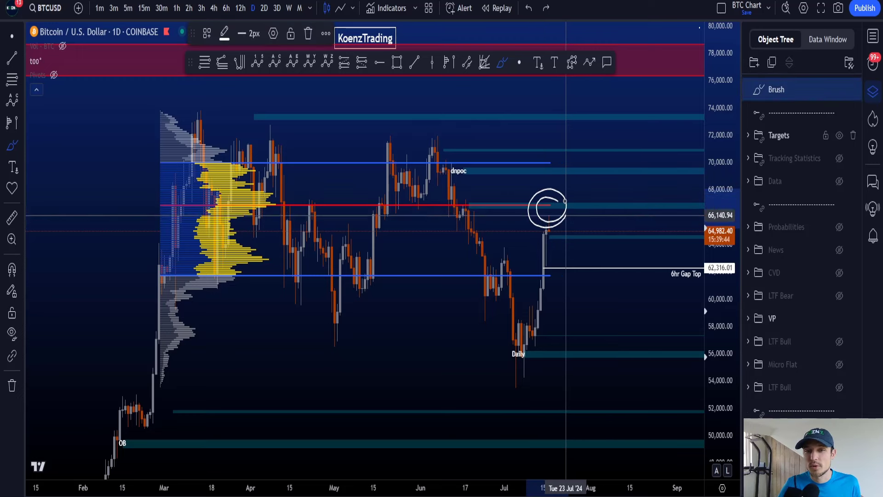
key(Delete)
Step: Show the LTF Bull wave count and twice circle the (3)/5 label, undoing each
scroll(598, 259, up, 2)
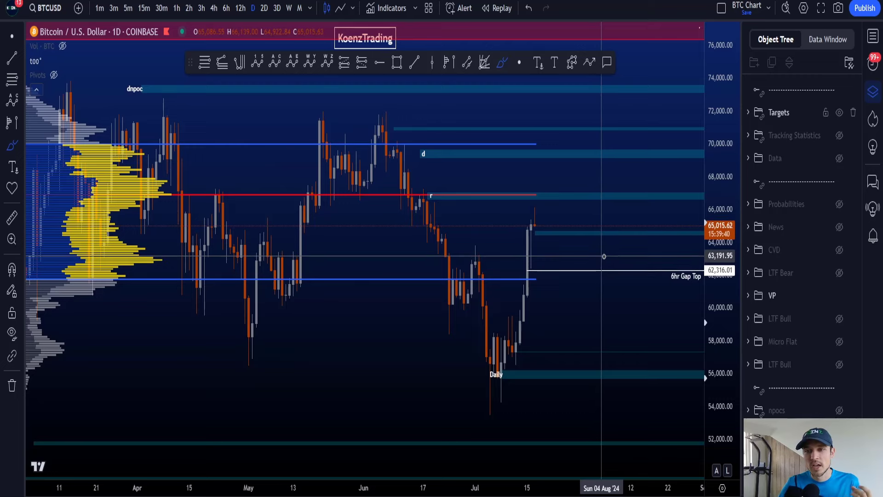
click(839, 319)
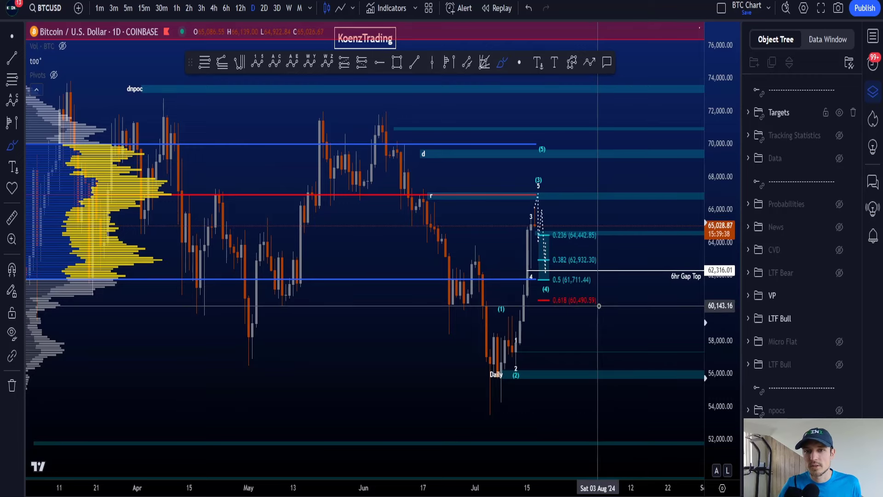
scroll(487, 221, up, 4)
mouse_move(453, 217)
mouse_down()
mouse_move(465, 188)
mouse_move(457, 196)
mouse_move(472, 273)
mouse_up()
key(ctrl+z)
key(ctrl+z)
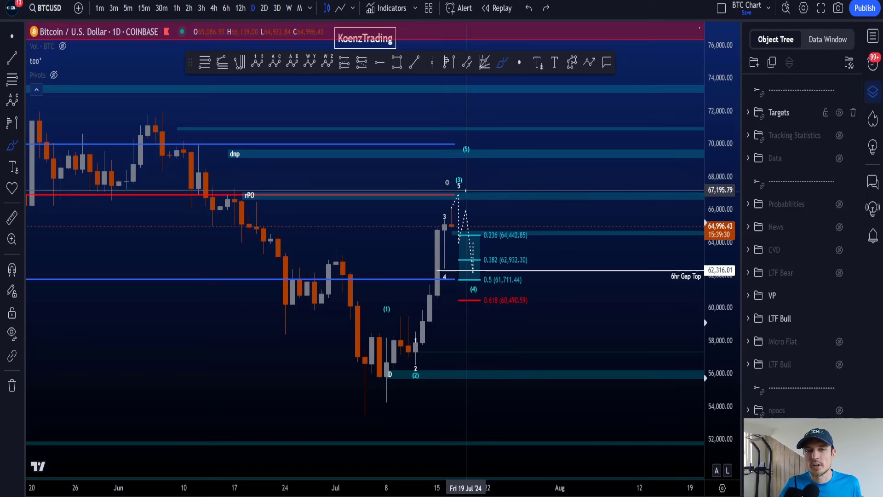
drag(466, 190, 465, 186)
key(ctrl+z)
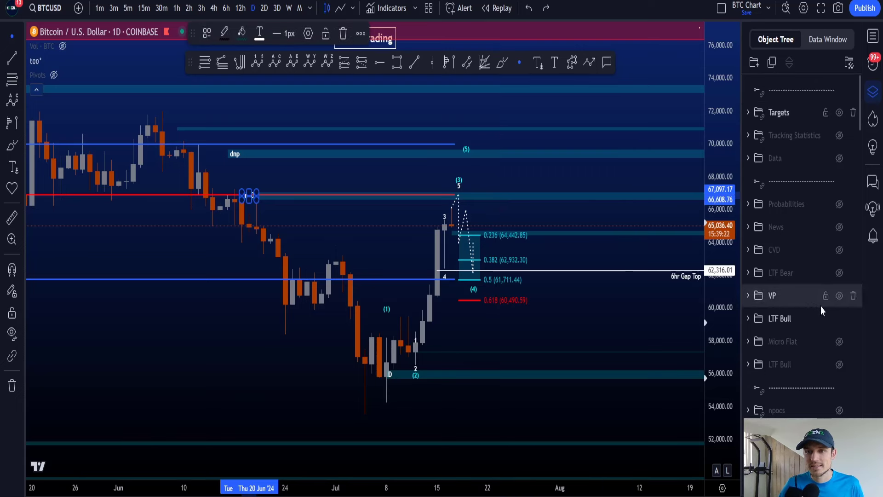
Step: Hide LTF Bull and VP, show LTF Bear, and switch to hourly candles
click(838, 317)
click(838, 295)
click(839, 273)
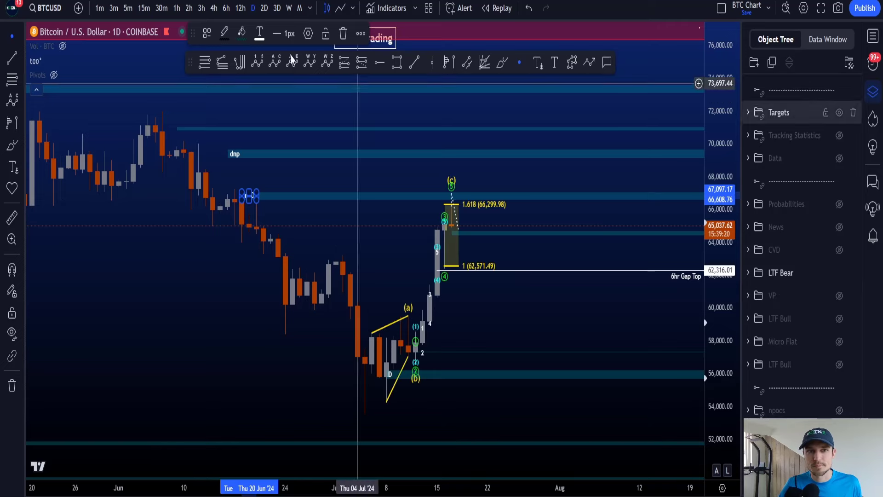
click(177, 9)
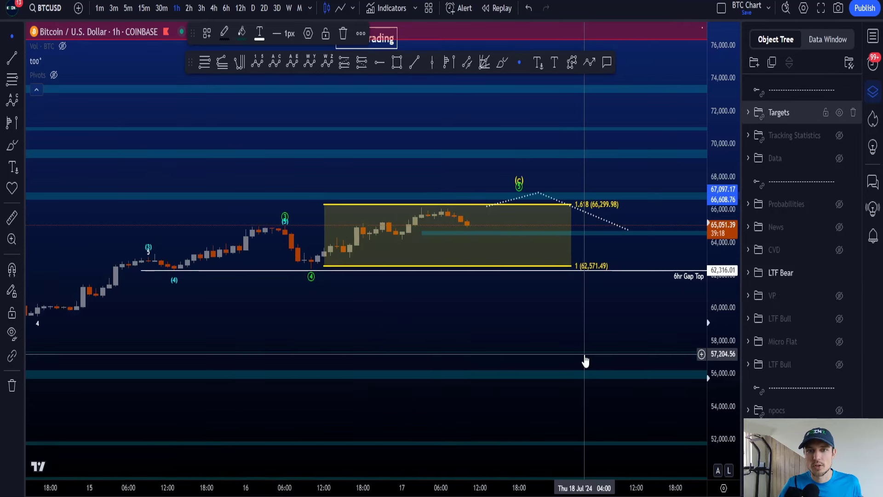
scroll(584, 361, down, 5)
scroll(585, 360, down, 3)
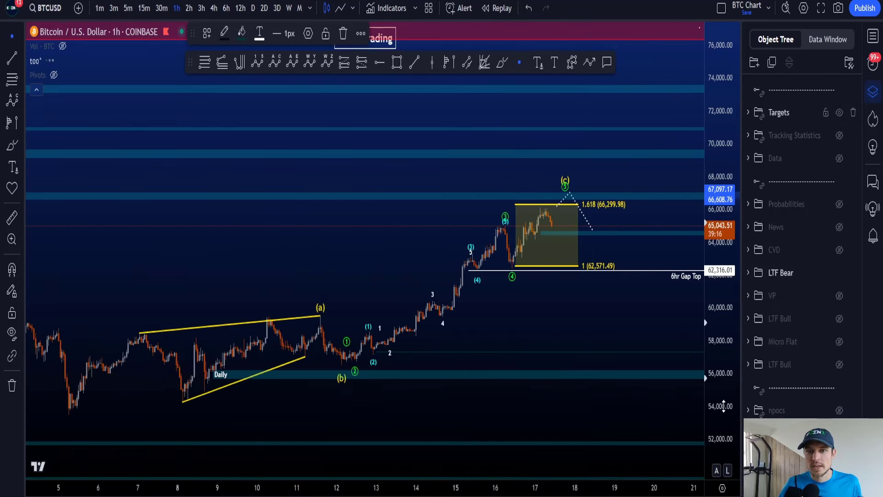
Step: Brush a projected path from the wedge and a loop around the fib box and (c), undoing both
click(502, 62)
scroll(680, 276, up, 2)
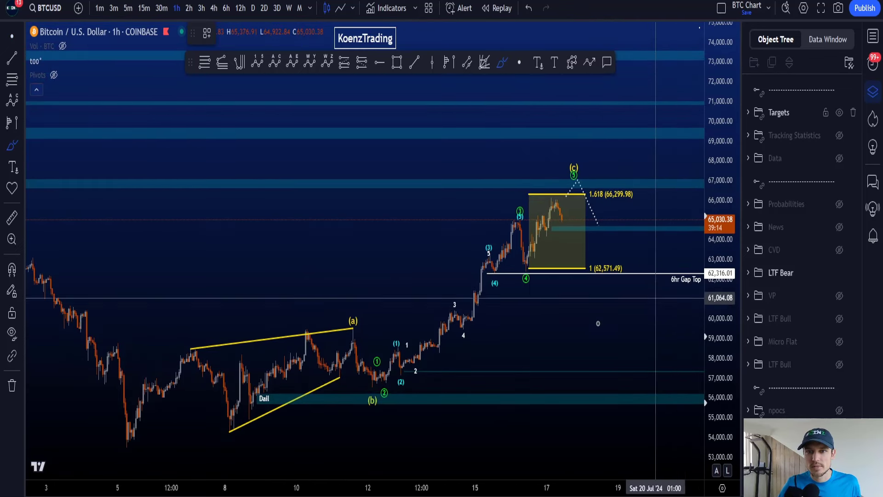
mouse_move(89, 425)
mouse_down()
mouse_move(98, 409)
mouse_move(304, 321)
mouse_move(302, 312)
mouse_move(328, 317)
mouse_move(337, 378)
mouse_move(404, 368)
mouse_move(534, 207)
mouse_up()
key(ctrl+z)
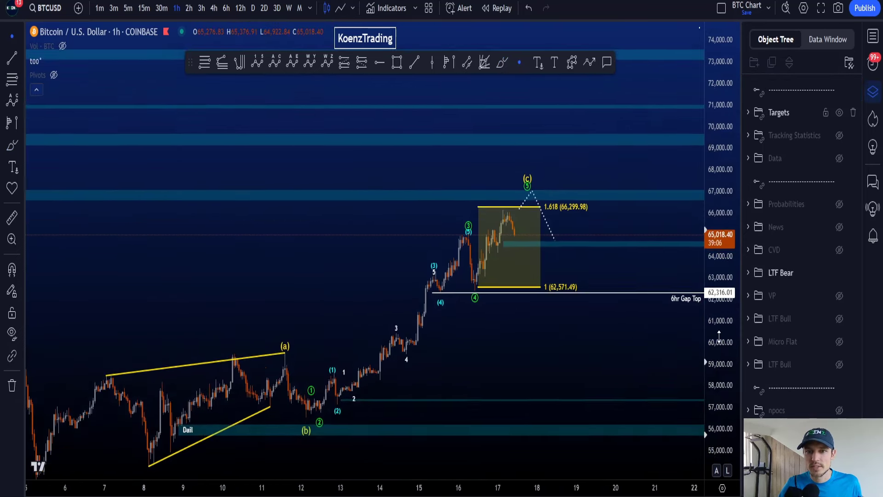
click(503, 63)
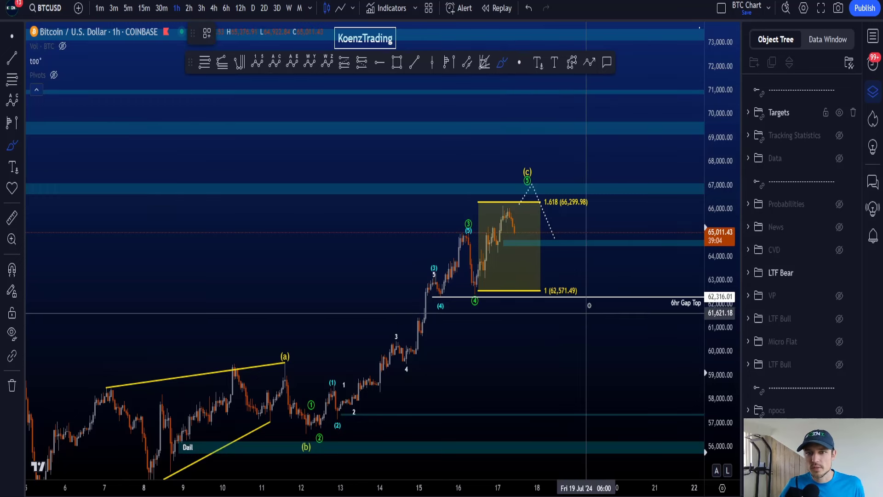
mouse_move(573, 275)
mouse_down()
mouse_move(529, 271)
mouse_move(581, 257)
mouse_move(534, 204)
mouse_move(606, 188)
mouse_up()
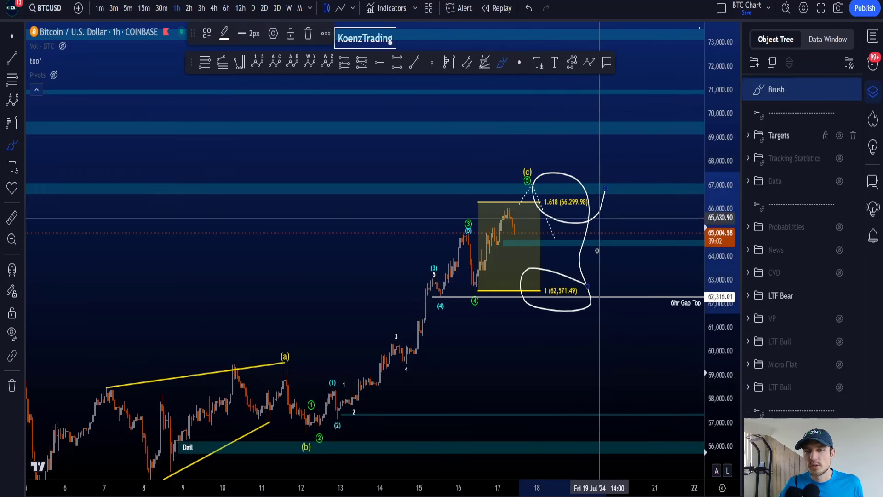
key(Delete)
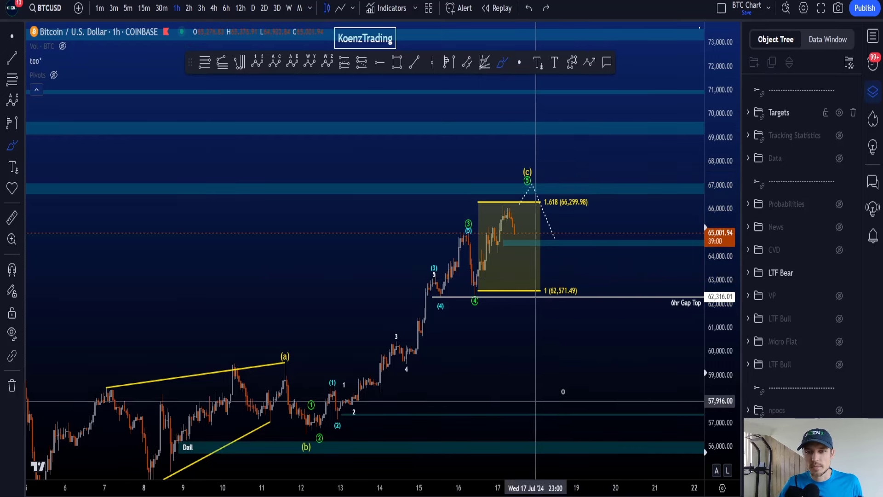
Step: Circle wave (a), the yellow fib box and the 1.618 level, removing each mark
scroll(642, 358, down, 1)
mouse_move(113, 435)
mouse_down()
mouse_move(115, 460)
mouse_move(341, 414)
mouse_up()
key(ctrl+z)
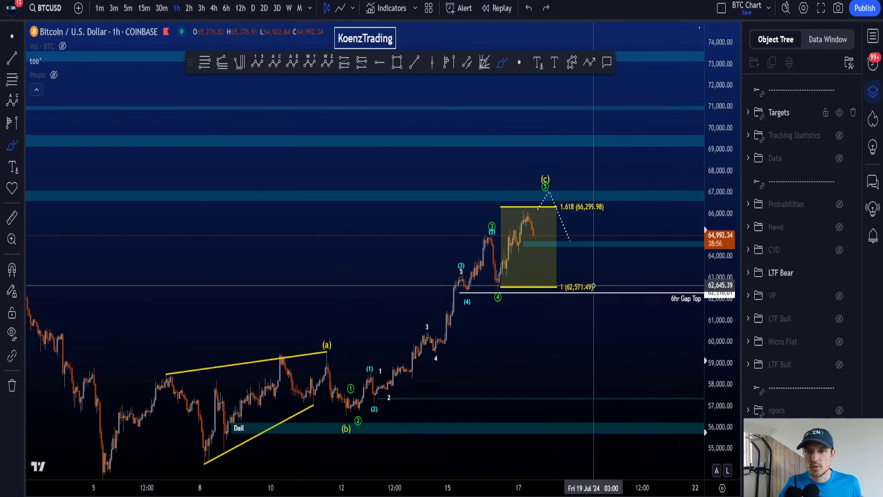
drag(566, 304, 498, 270)
drag(499, 184, 555, 294)
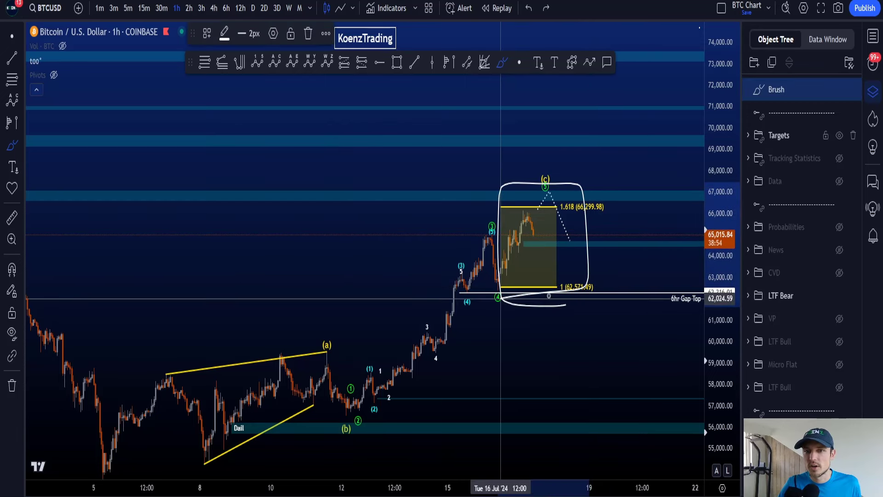
key(Delete)
drag(593, 194, 589, 196)
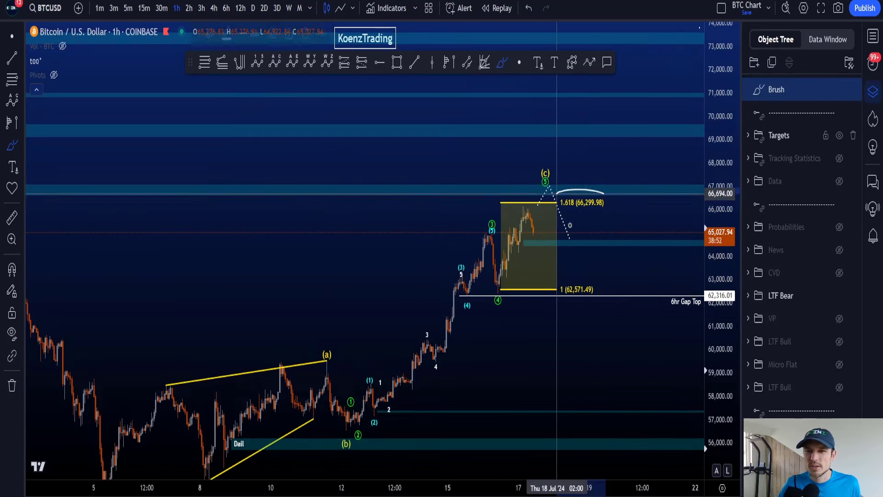
key(Delete)
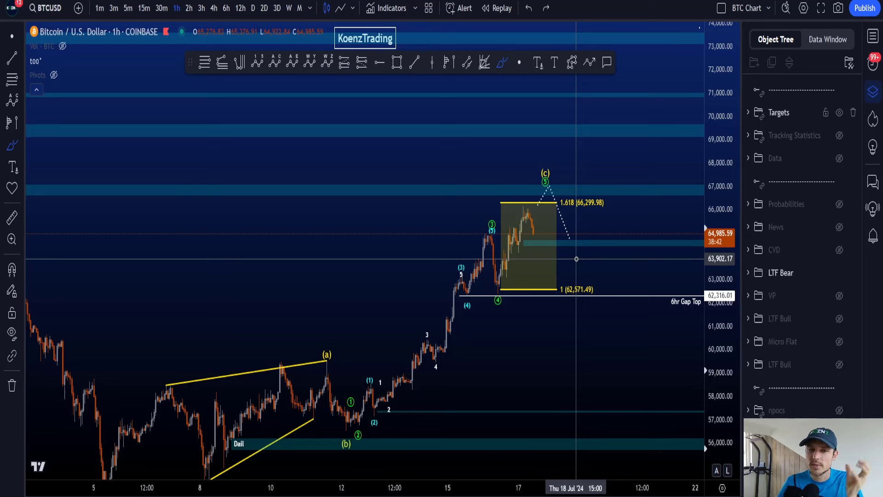
Step: Circle the (c) label, the fib box top and the rally candles, undoing each mark
scroll(576, 259, up, 3)
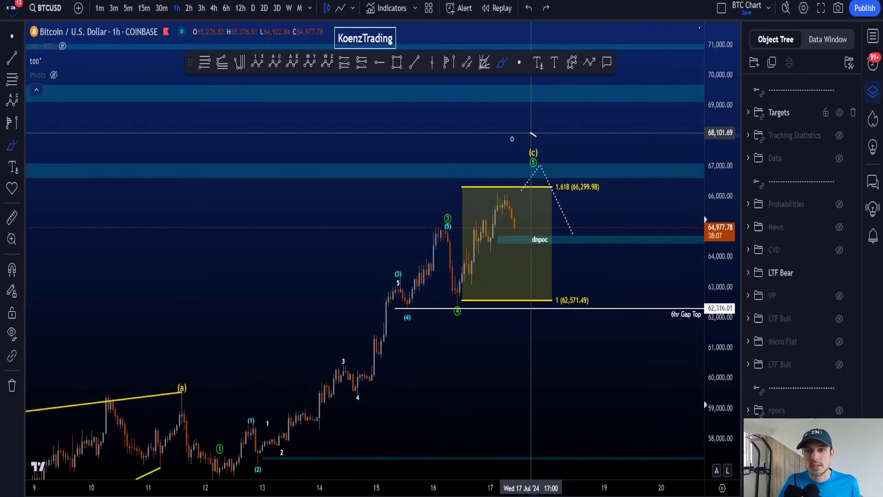
drag(530, 135, 534, 135)
key(ctrl+z)
key(ctrl+y)
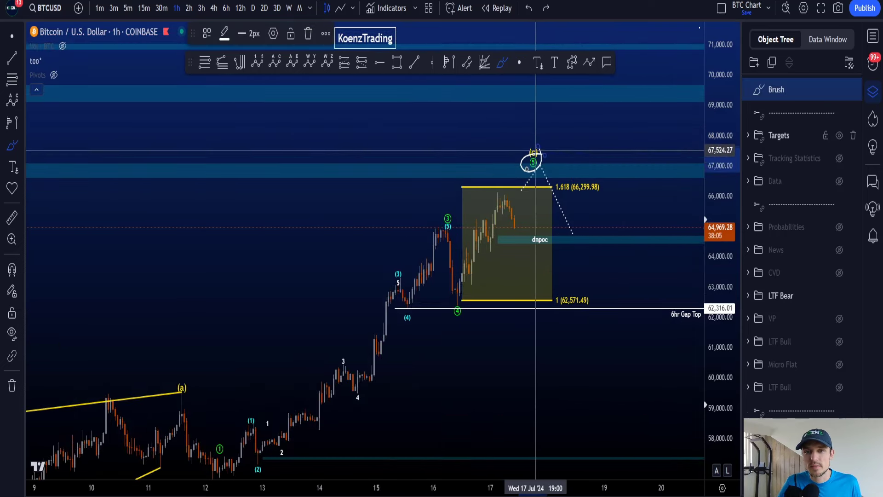
key(ctrl+z)
drag(524, 190, 505, 188)
key(ctrl+z)
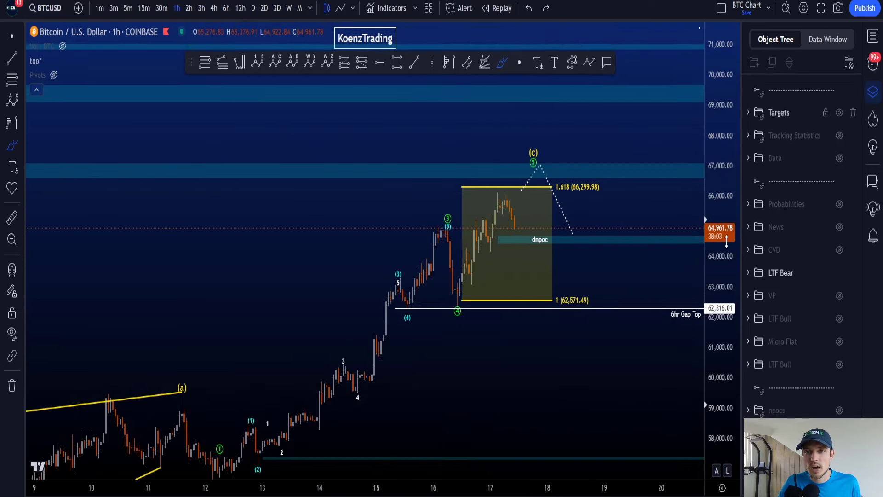
scroll(587, 230, up, 3)
mouse_move(404, 297)
mouse_down()
mouse_move(471, 179)
mouse_move(398, 317)
mouse_move(404, 276)
mouse_move(418, 276)
mouse_move(435, 211)
mouse_move(467, 176)
mouse_up()
key(ctrl+z)
key(ctrl+z)
Step: Switch to 15-minute candles, compress the price scale, and sketch then undo a path up from wave 4
click(144, 8)
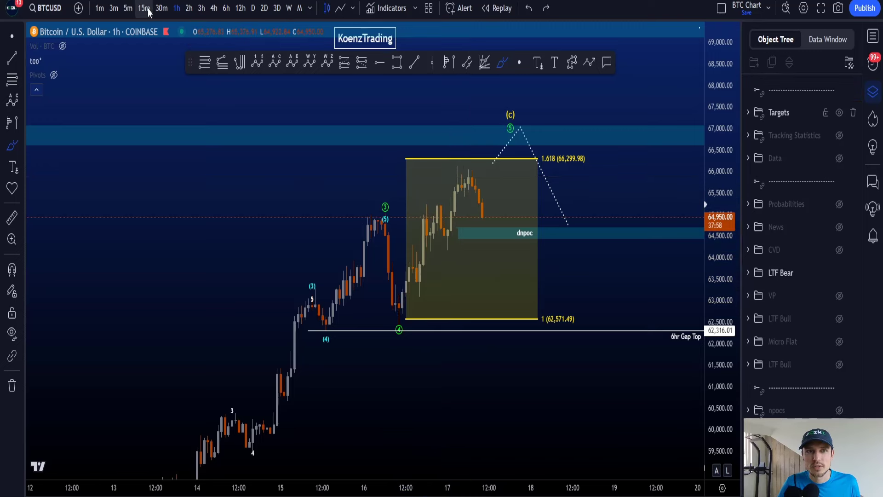
scroll(646, 417, down, 2)
drag(722, 322, 722, 281)
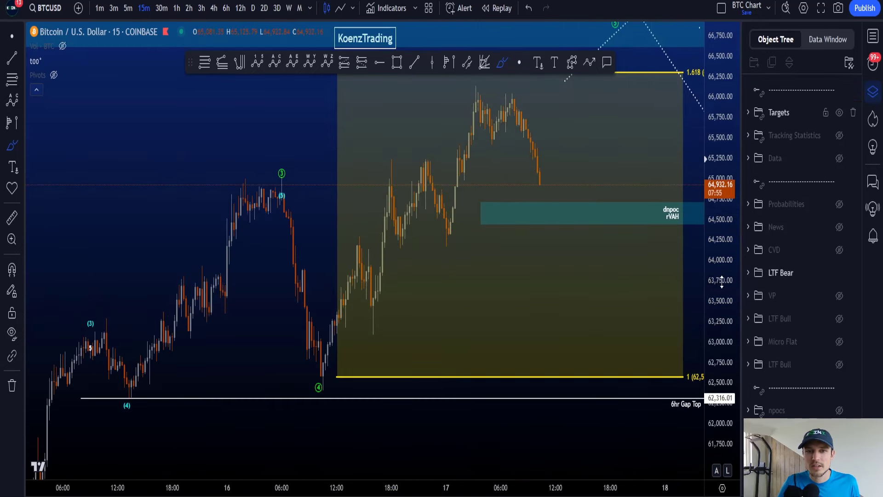
scroll(463, 301, up, 1)
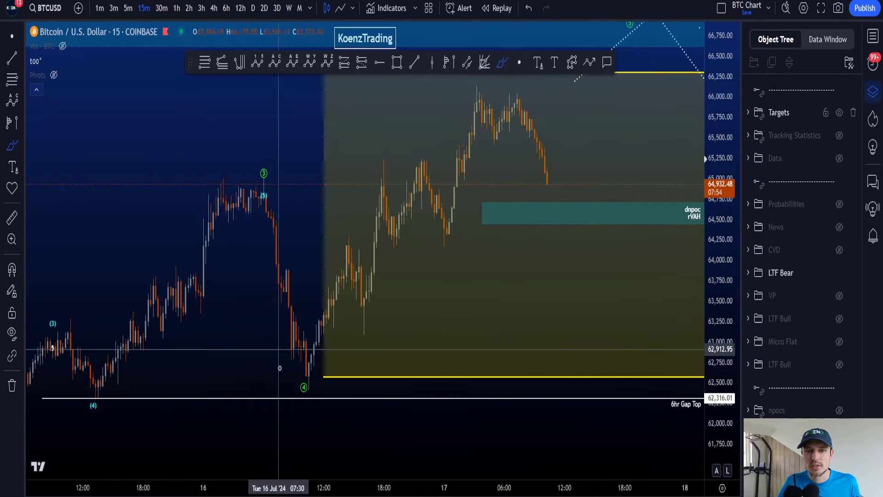
mouse_move(289, 383)
mouse_down()
mouse_move(316, 293)
mouse_move(365, 292)
mouse_move(423, 184)
mouse_move(489, 98)
mouse_up()
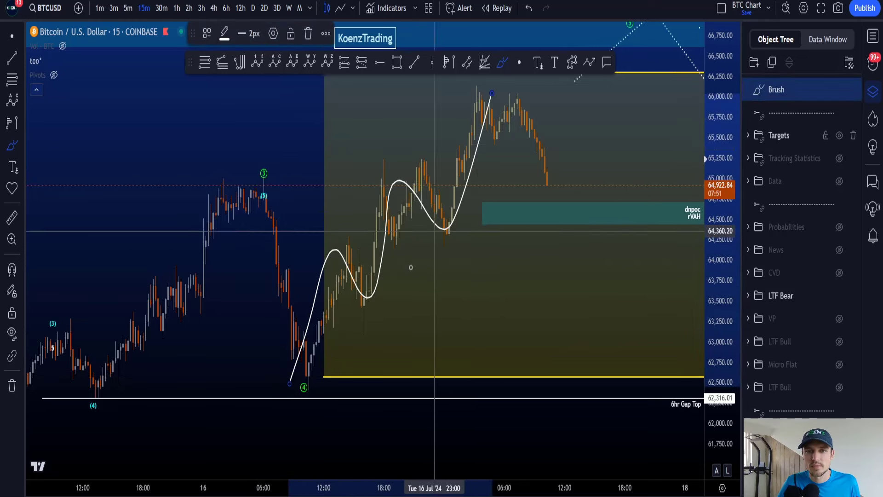
key(ctrl+z)
Step: Draw and undo horizontal marks, an upward move and a zig-zag path through the candles
drag(325, 248, 451, 244)
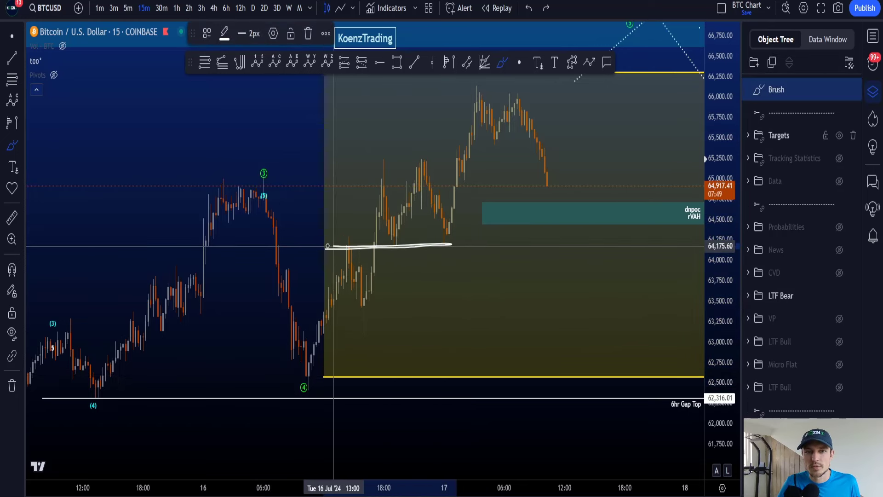
key(Delete)
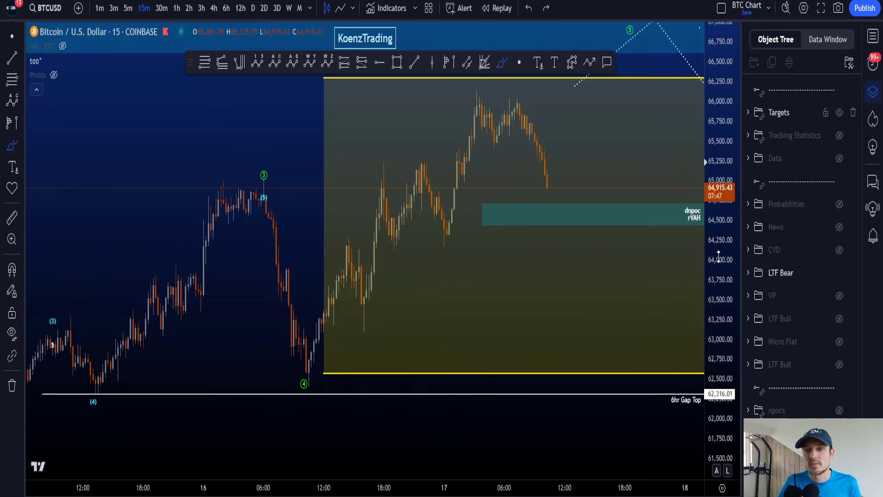
drag(322, 333, 454, 197)
key(ctrl+z)
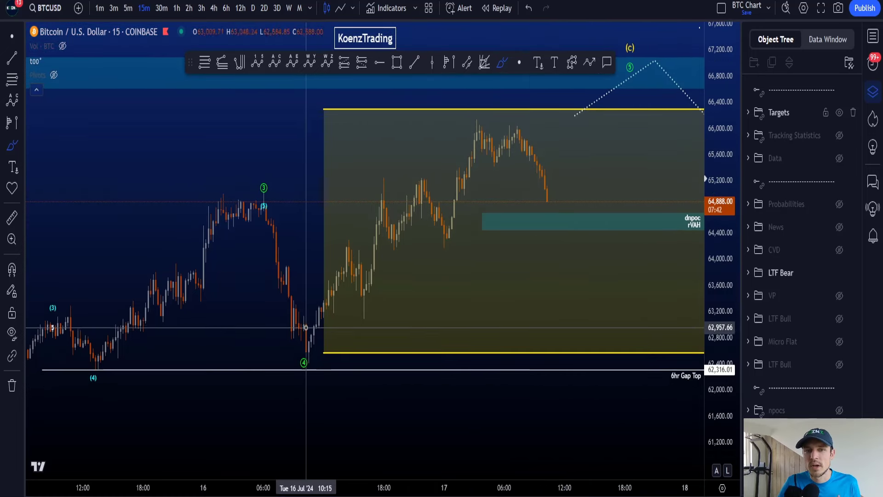
mouse_move(303, 341)
mouse_down()
mouse_move(350, 236)
mouse_move(390, 191)
mouse_move(459, 210)
mouse_move(598, 143)
mouse_move(626, 118)
mouse_up()
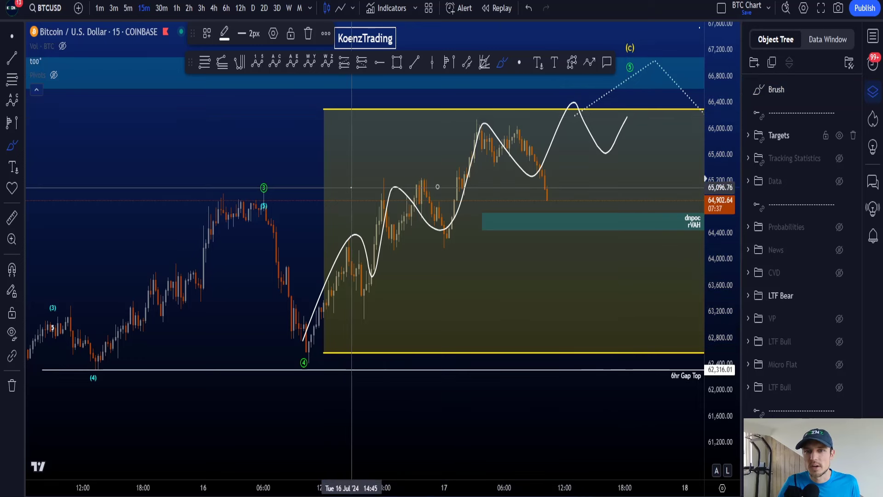
drag(351, 187, 604, 187)
key(ctrl+z)
key(ctrl+z)
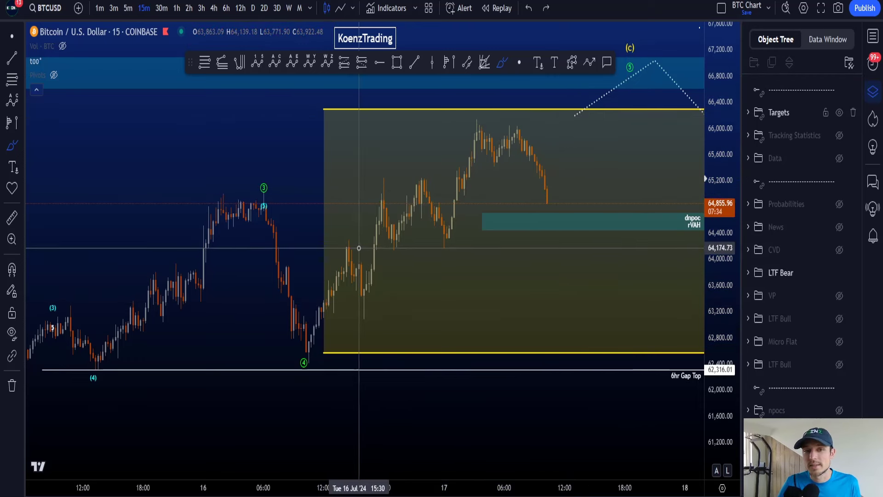
Step: Sketch a path up to the peak and a second loop, then undo both
mouse_move(295, 352)
mouse_down()
mouse_move(350, 251)
mouse_move(366, 299)
mouse_move(388, 189)
mouse_move(438, 228)
mouse_move(493, 120)
mouse_up()
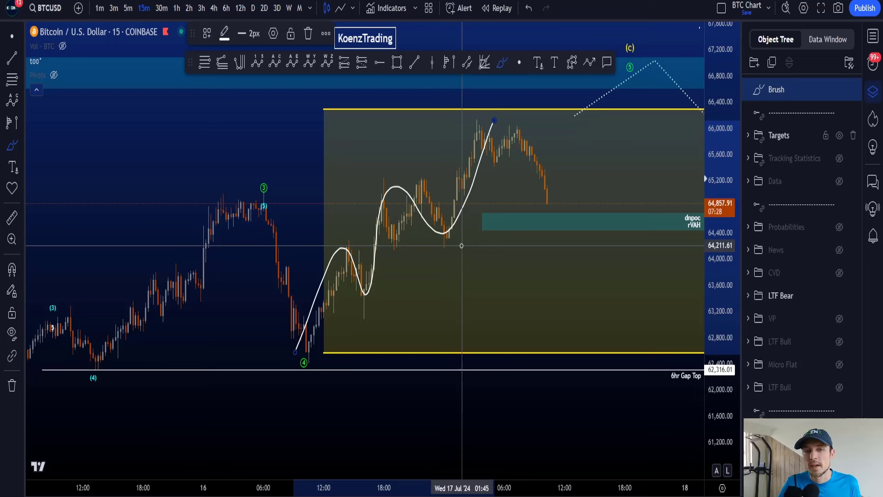
mouse_move(461, 246)
mouse_down()
mouse_move(405, 184)
mouse_move(388, 251)
mouse_move(438, 213)
mouse_move(457, 215)
mouse_up()
key(ctrl+z)
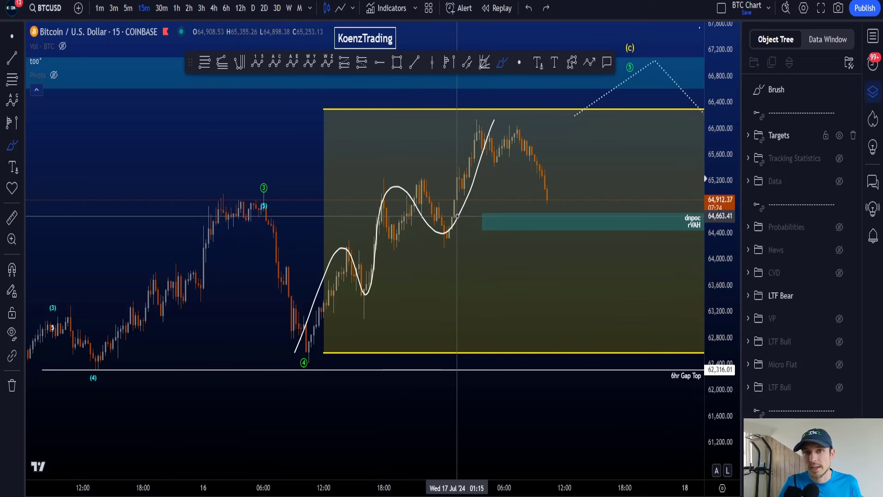
key(ctrl+z)
Step: Draw a loop near dnpoc, a wavy path and a path toward 1.618, undoing the strokes
mouse_move(455, 236)
mouse_down()
mouse_move(438, 242)
mouse_move(459, 241)
mouse_move(437, 233)
mouse_move(437, 254)
mouse_move(439, 238)
mouse_up()
mouse_move(381, 200)
mouse_down()
mouse_move(402, 244)
mouse_move(448, 240)
mouse_move(394, 237)
mouse_up()
key(ctrl+z)
key(ctrl+z)
key(ctrl+z)
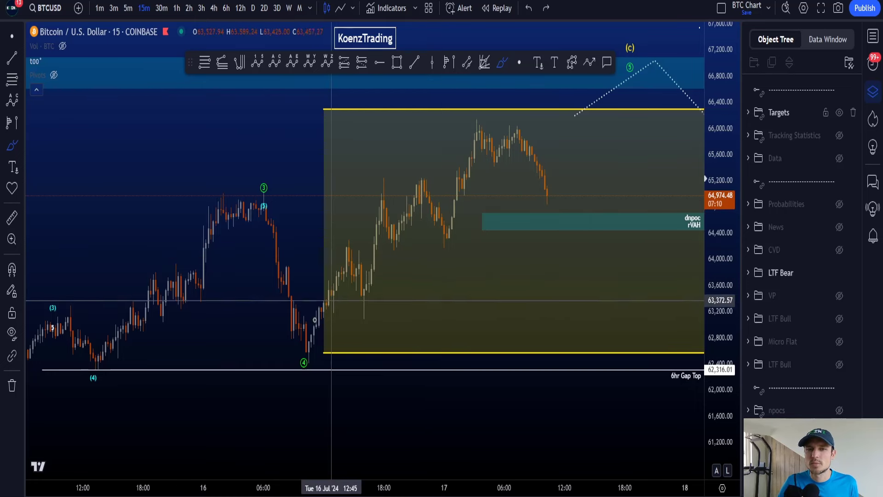
drag(313, 327, 505, 119)
key(ctrl+z)
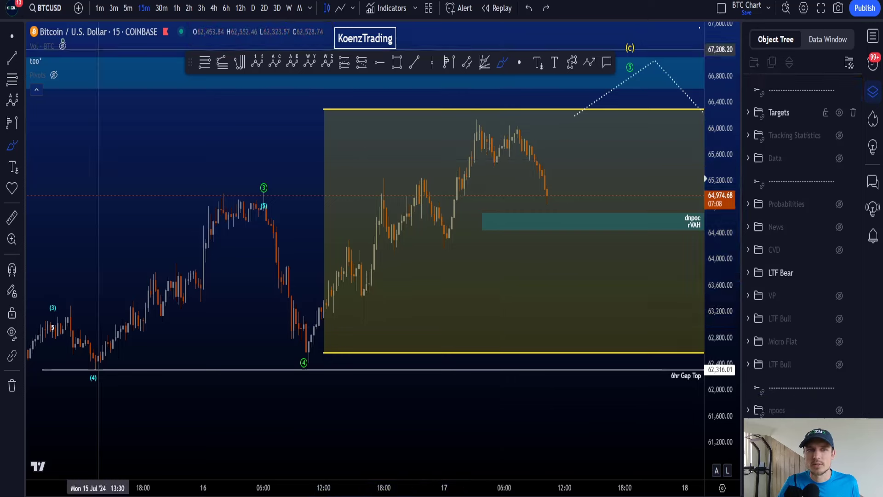
Step: Return the chart to 1-hour candles, sketching and then undoing a trial brush circle
click(6, 36)
click(176, 9)
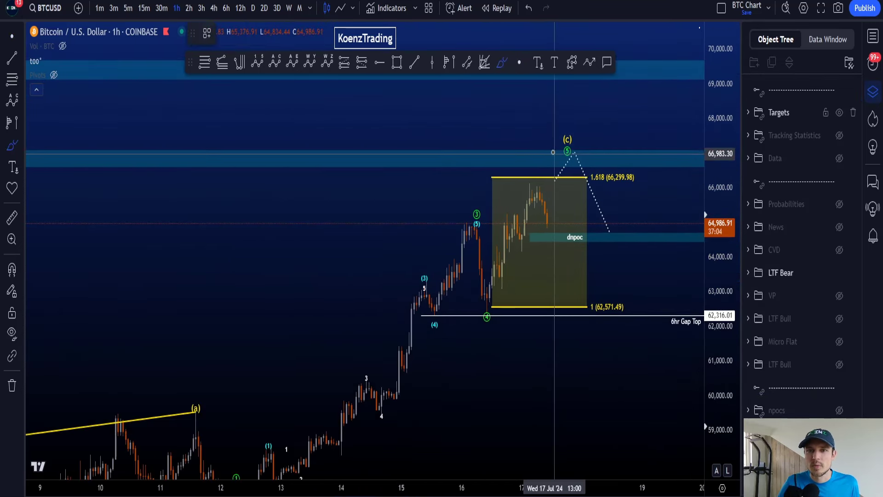
mouse_move(553, 152)
mouse_down()
mouse_move(530, 157)
mouse_move(552, 153)
mouse_up()
key(ctrl+z)
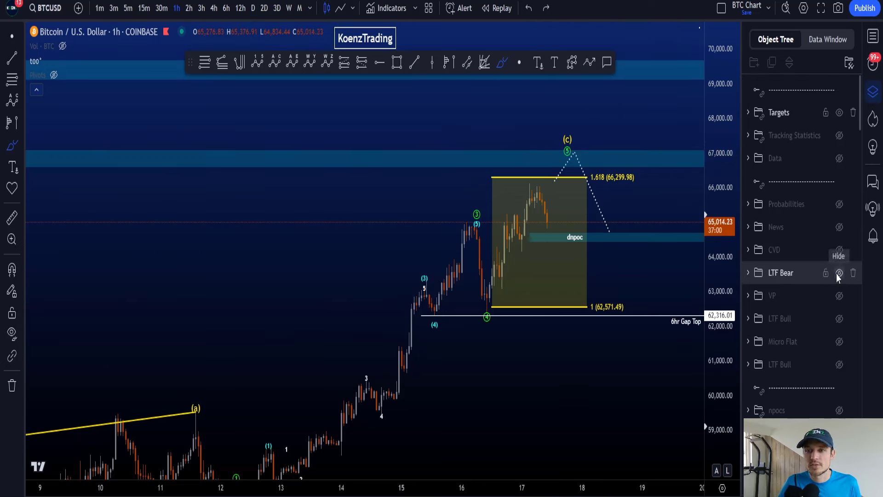
Step: Hide the LTF Bear wave count and show the CVD group's green and red lines
click(839, 273)
click(839, 250)
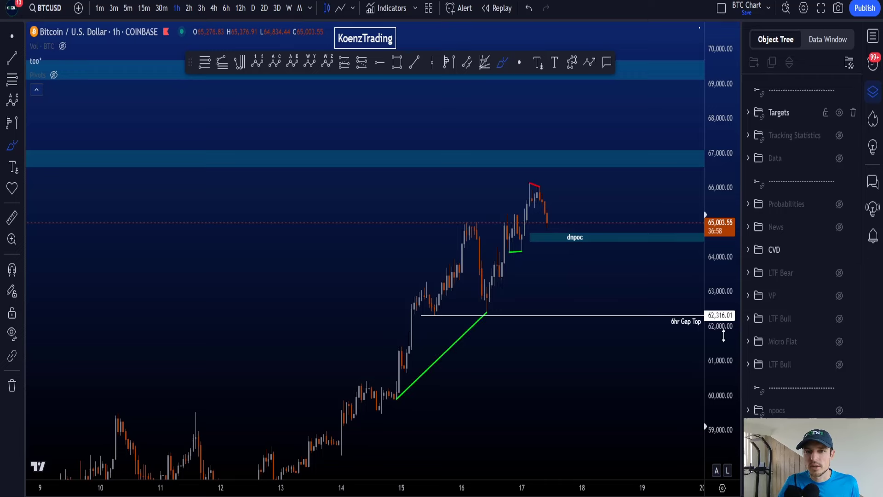
scroll(574, 335, up, 3)
scroll(719, 341, up, 1)
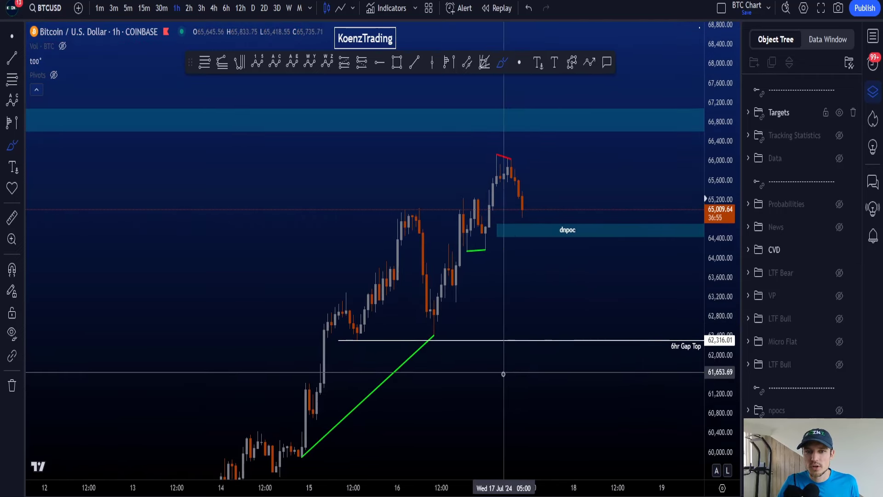
Step: Brush-underline the earlier high near 65,000, circle the green CVD segment, and curve up from the low
mouse_move(317, 458)
mouse_down()
mouse_move(424, 416)
mouse_move(313, 401)
mouse_up()
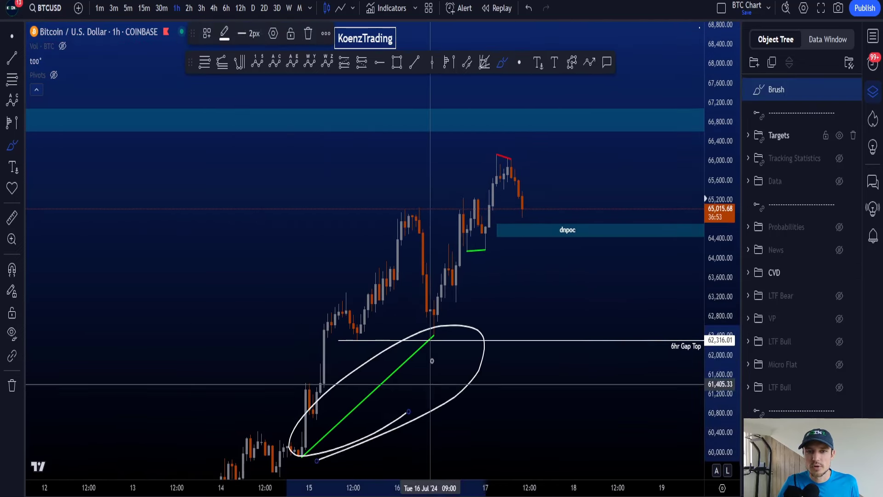
key(ctrl+z)
drag(395, 208, 430, 209)
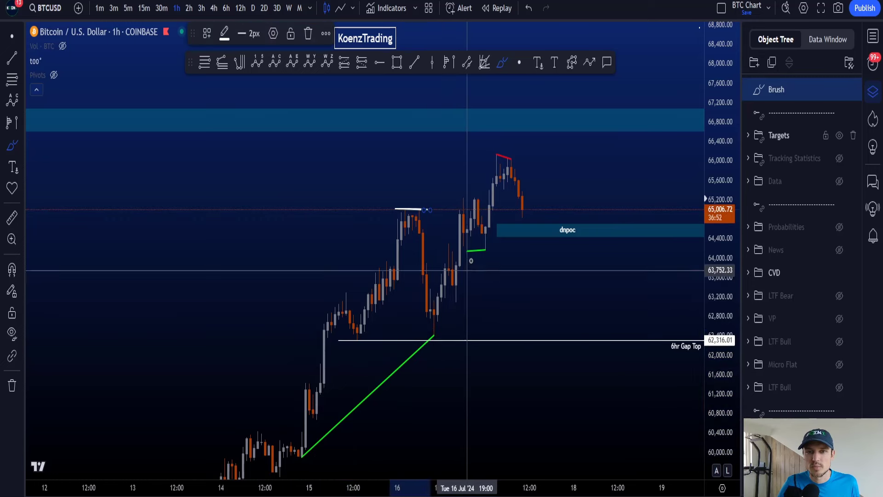
mouse_move(482, 237)
mouse_down()
mouse_move(487, 254)
mouse_move(487, 239)
mouse_up()
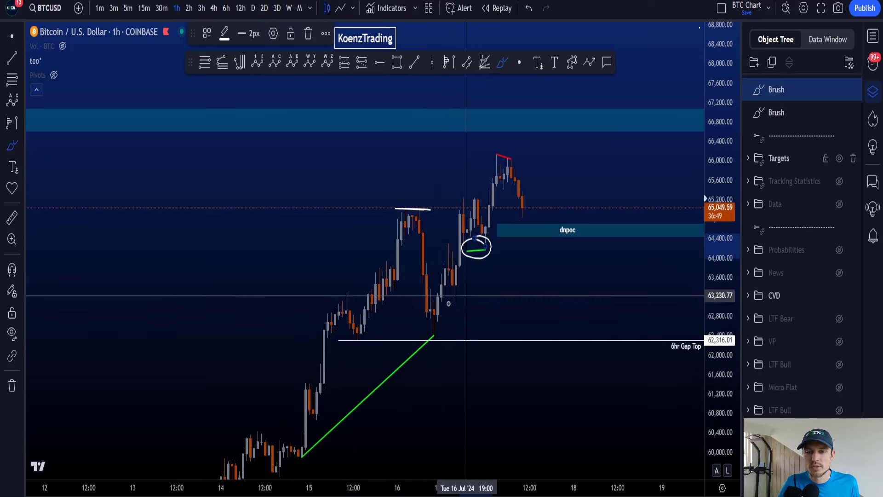
drag(430, 315, 478, 252)
Step: Brush-mark the later high near 65,200 and hide the LTF Bull count
drag(459, 197, 476, 196)
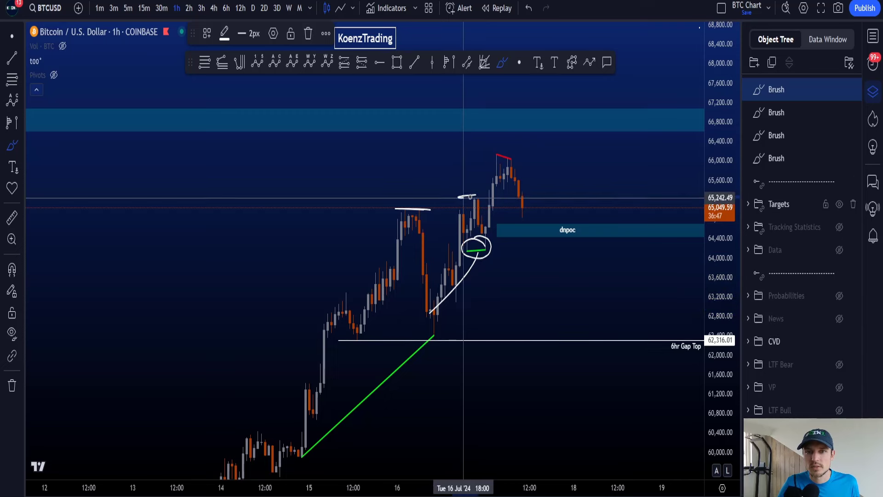
mouse_move(516, 157)
mouse_down()
mouse_move(484, 157)
mouse_move(493, 176)
mouse_up()
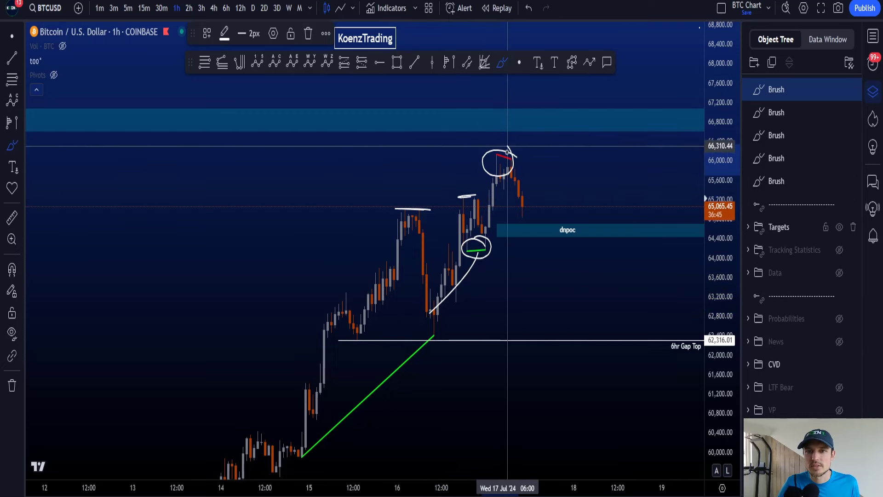
key(ctrl+z)
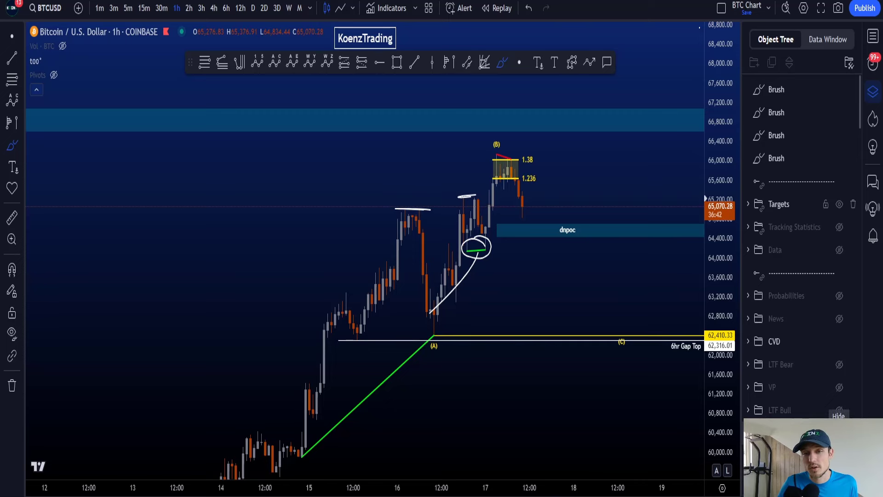
click(839, 410)
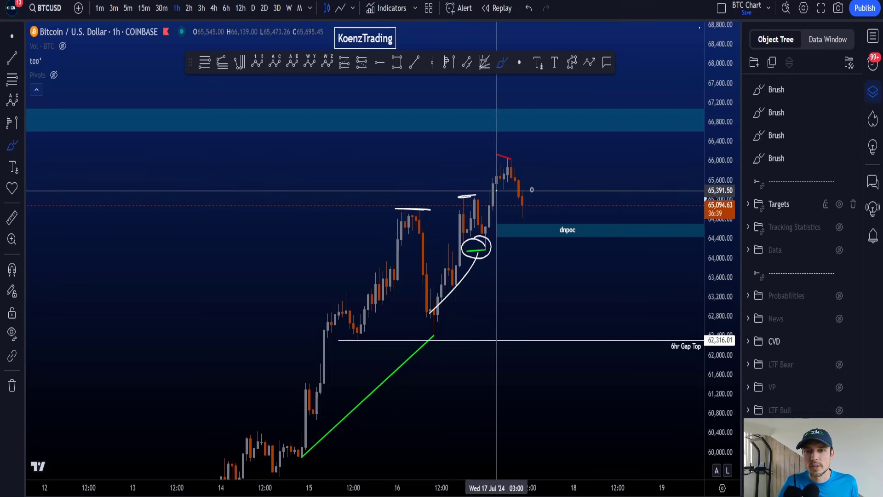
key(ctrl+z)
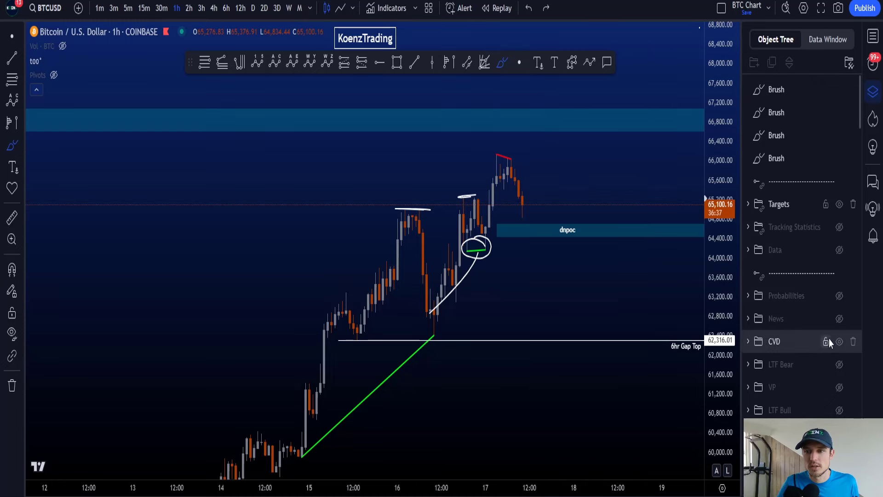
Step: Hide the CVD lines and delete every Brush drawing from the Object Tree
click(839, 341)
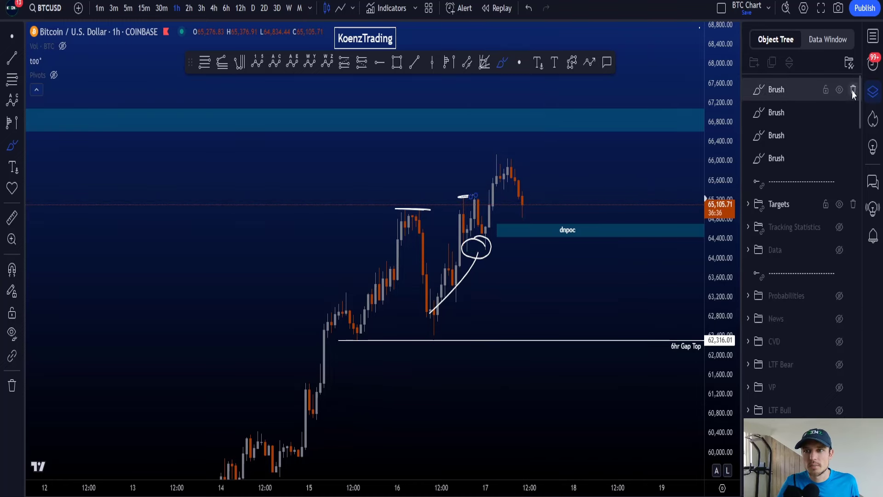
click(853, 90)
click(853, 89)
click(853, 90)
click(854, 90)
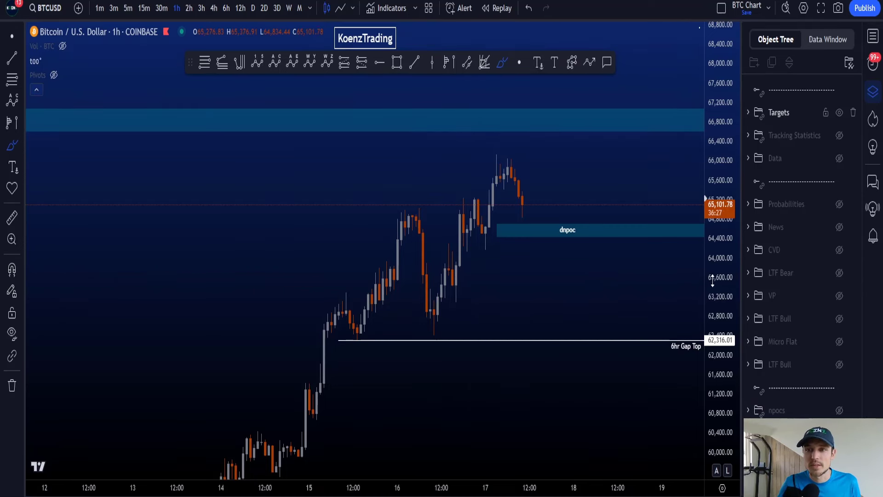
drag(712, 281, 712, 269)
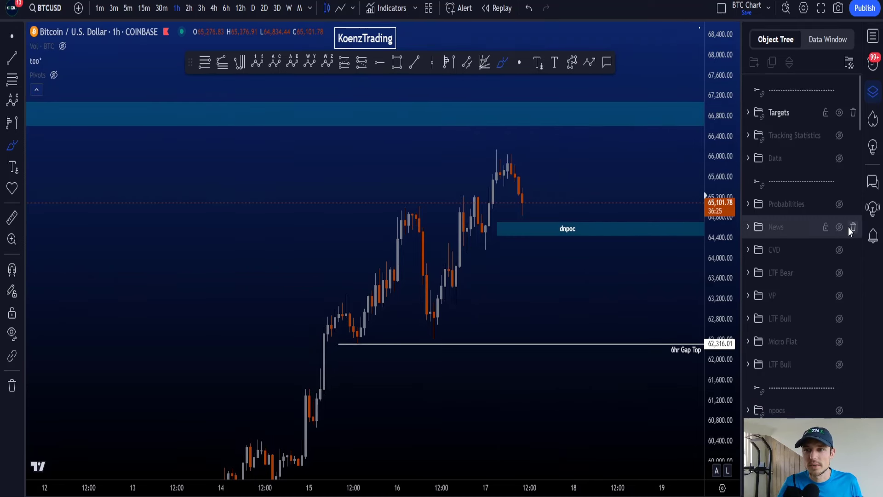
Step: Show the Probabilities note listing 1) Impulse, 2) Zigzag ABC and the 66.8–67.1k target
click(838, 205)
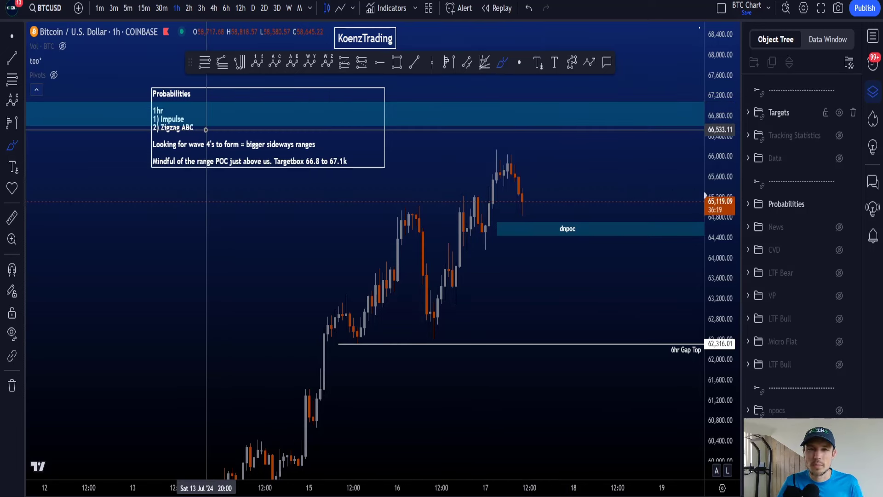
mouse_move(201, 130)
mouse_down()
mouse_move(194, 136)
mouse_move(154, 113)
mouse_up()
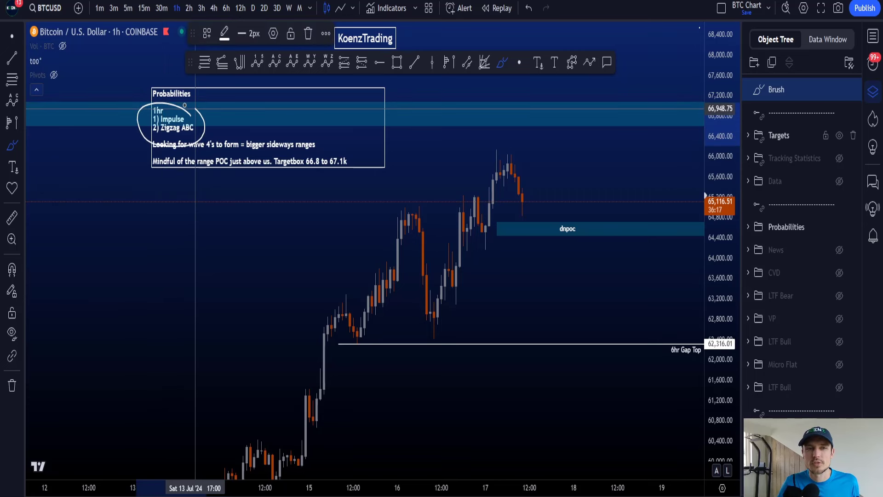
key(ctrl+z)
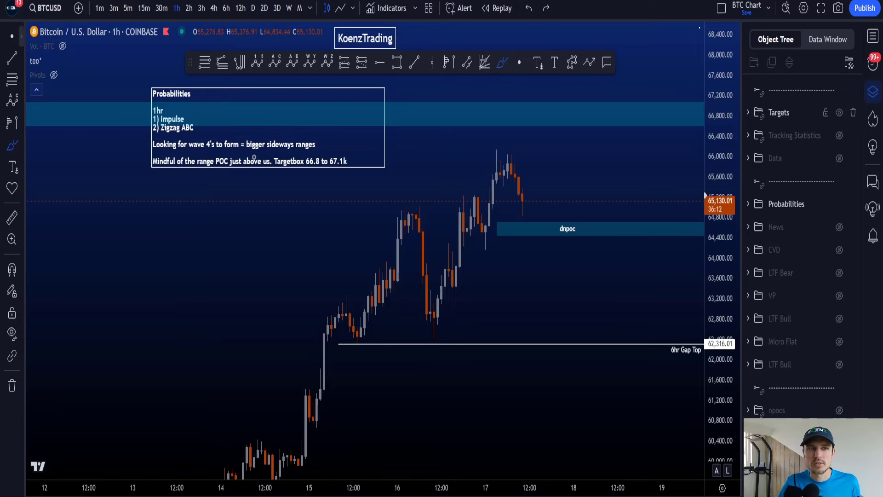
scroll(698, 290, down, 6)
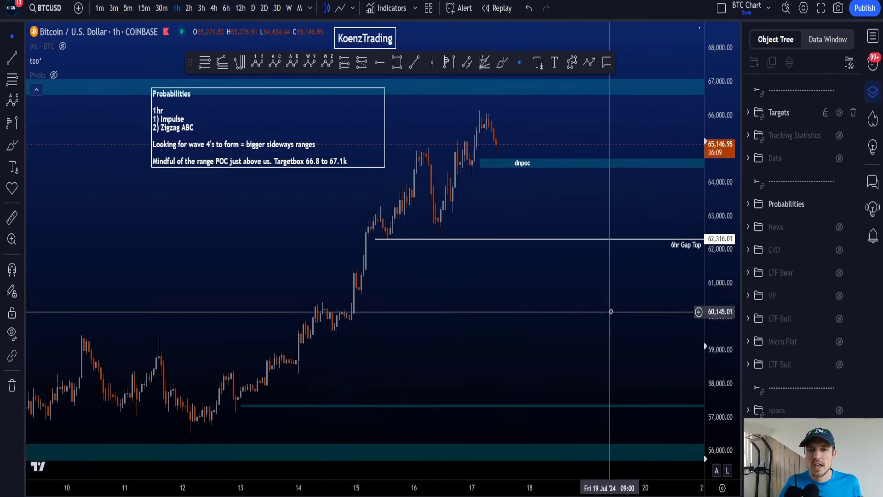
scroll(611, 311, down, 3)
click(502, 64)
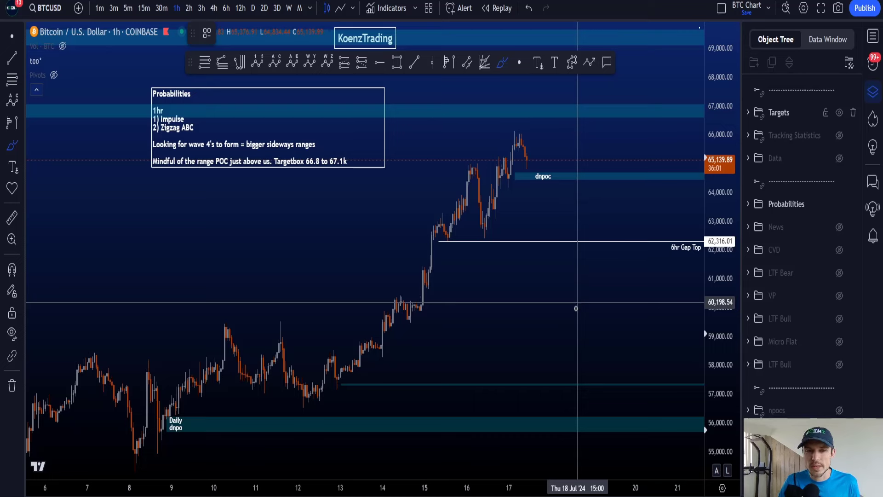
scroll(576, 308, down, 1)
drag(334, 384, 474, 272)
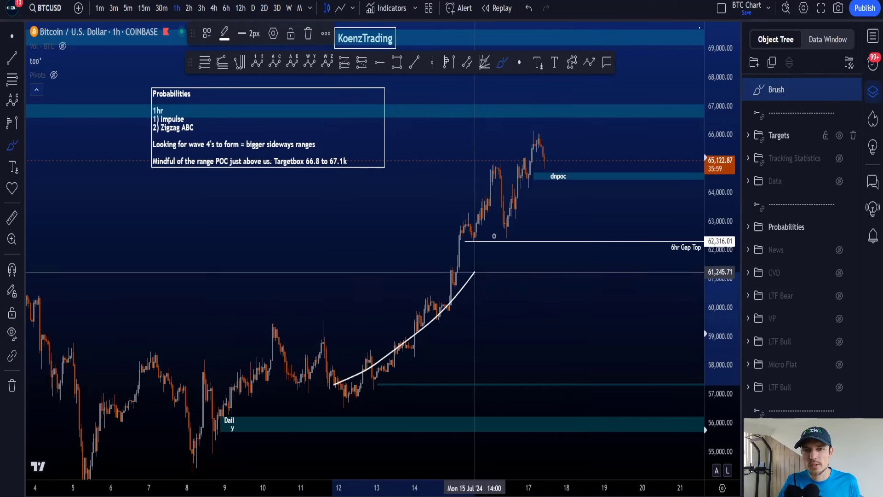
key(ctrl+z)
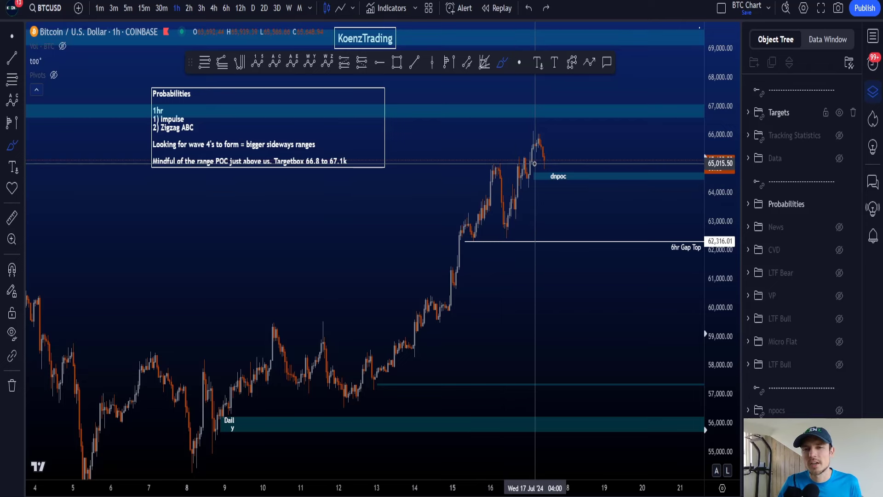
mouse_move(510, 128)
mouse_down()
mouse_move(609, 124)
mouse_move(516, 250)
mouse_move(559, 101)
mouse_move(561, 244)
mouse_move(536, 93)
mouse_up()
key(ctrl+z)
key(ctrl+z)
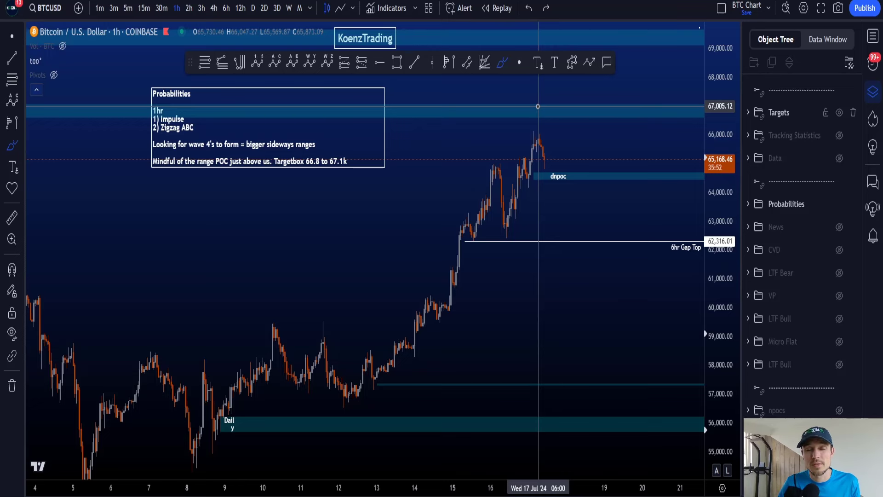
scroll(557, 152, up, 2)
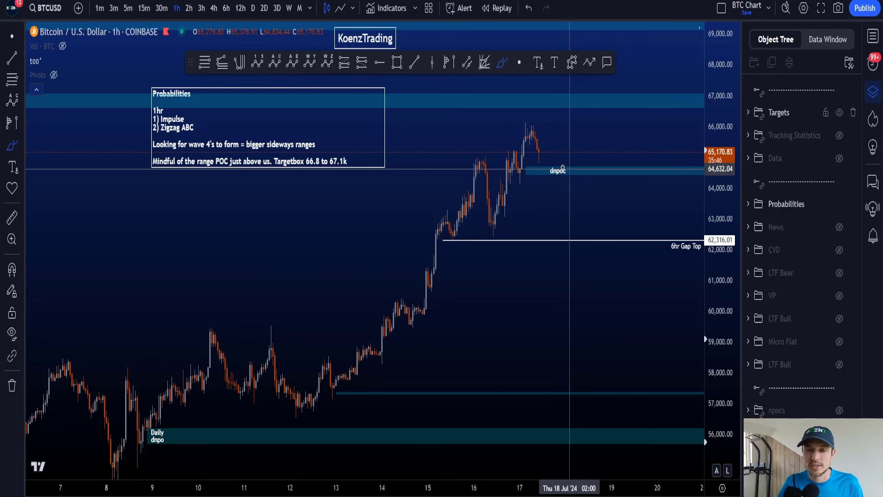
mouse_move(195, 171)
mouse_down()
mouse_move(158, 171)
mouse_move(255, 169)
mouse_move(228, 146)
mouse_move(138, 161)
mouse_move(215, 176)
mouse_up()
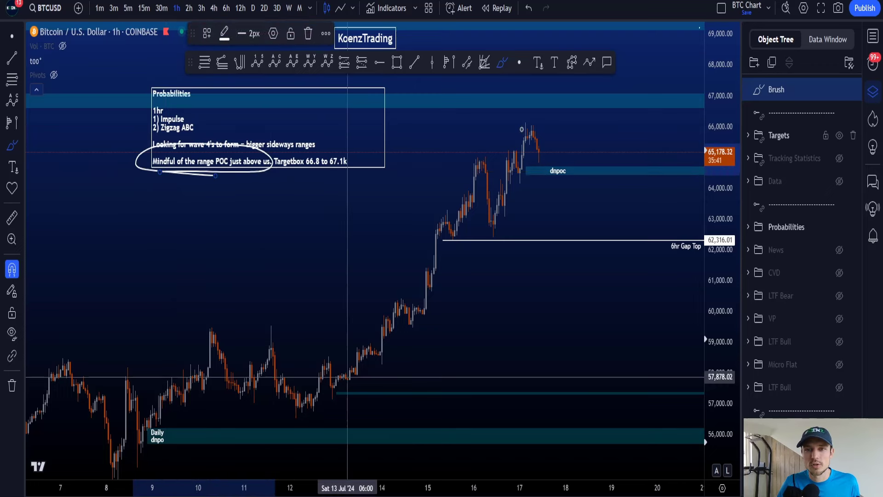
key(ctrl+z)
mouse_move(529, 102)
mouse_down()
mouse_move(548, 92)
mouse_move(554, 100)
mouse_up()
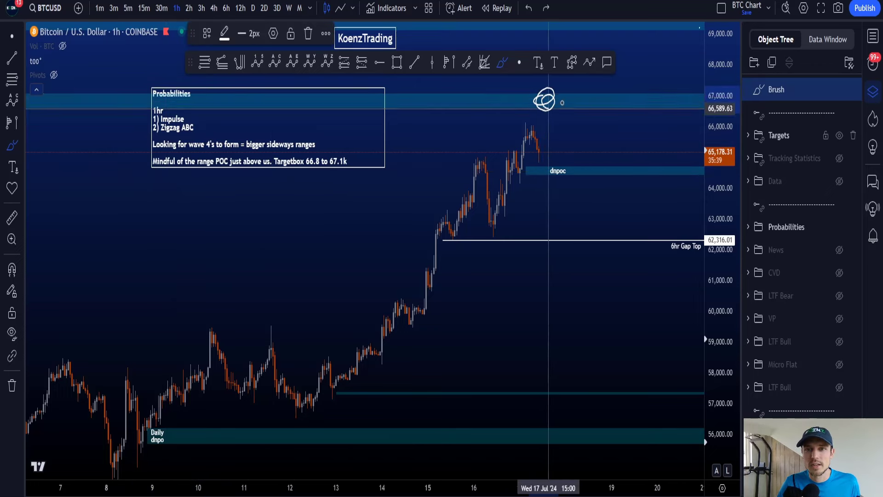
key(ctrl+z)
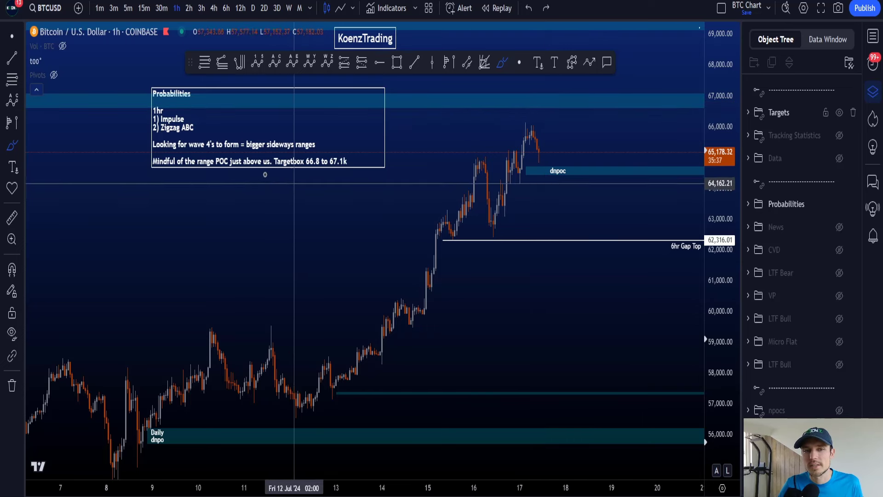
drag(265, 175, 390, 174)
key(ctrl+z)
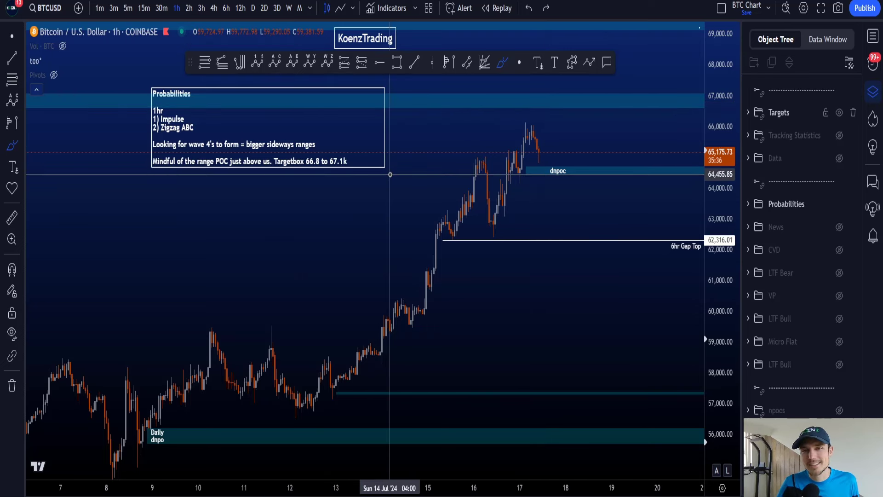